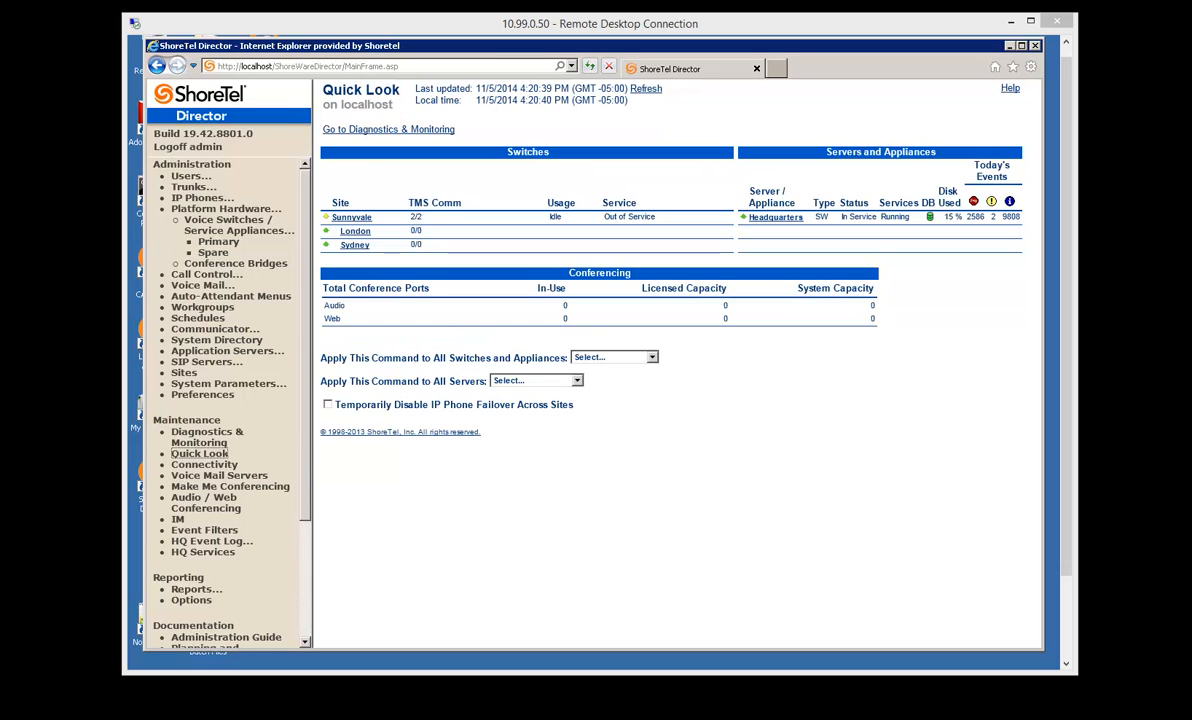
Add a new spare switch of type ShoreGear vPhone Switch at the Sunnyvale site.
click(352, 218)
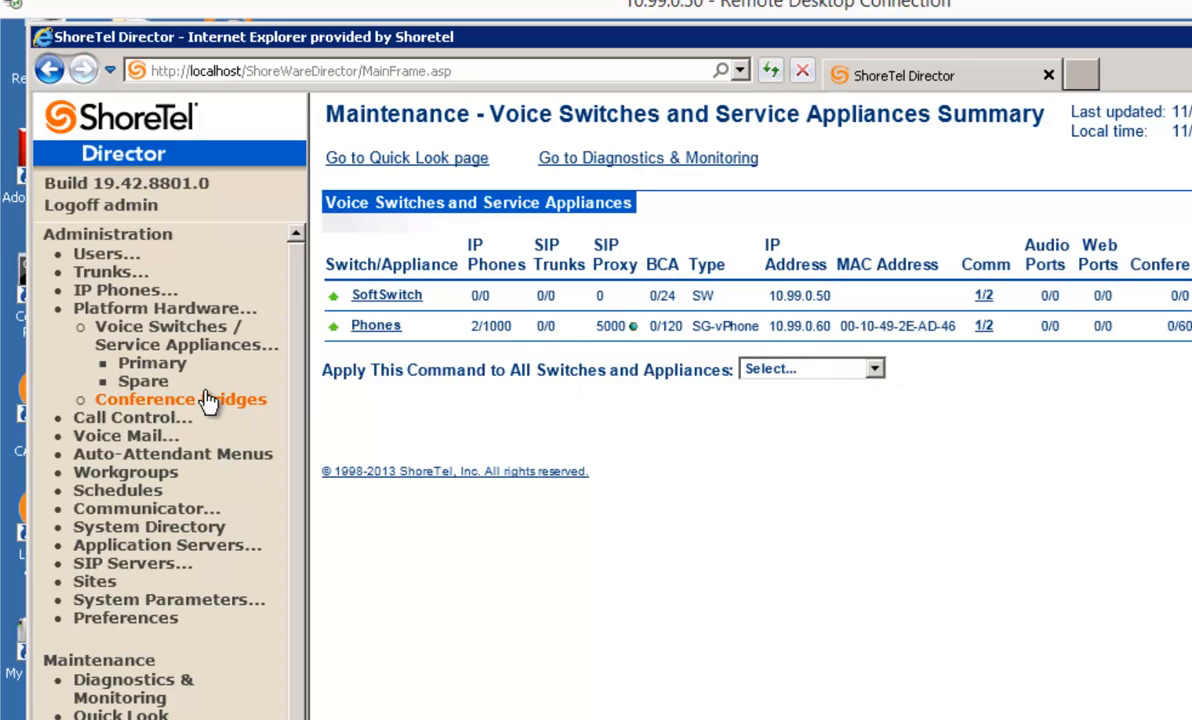
click(143, 382)
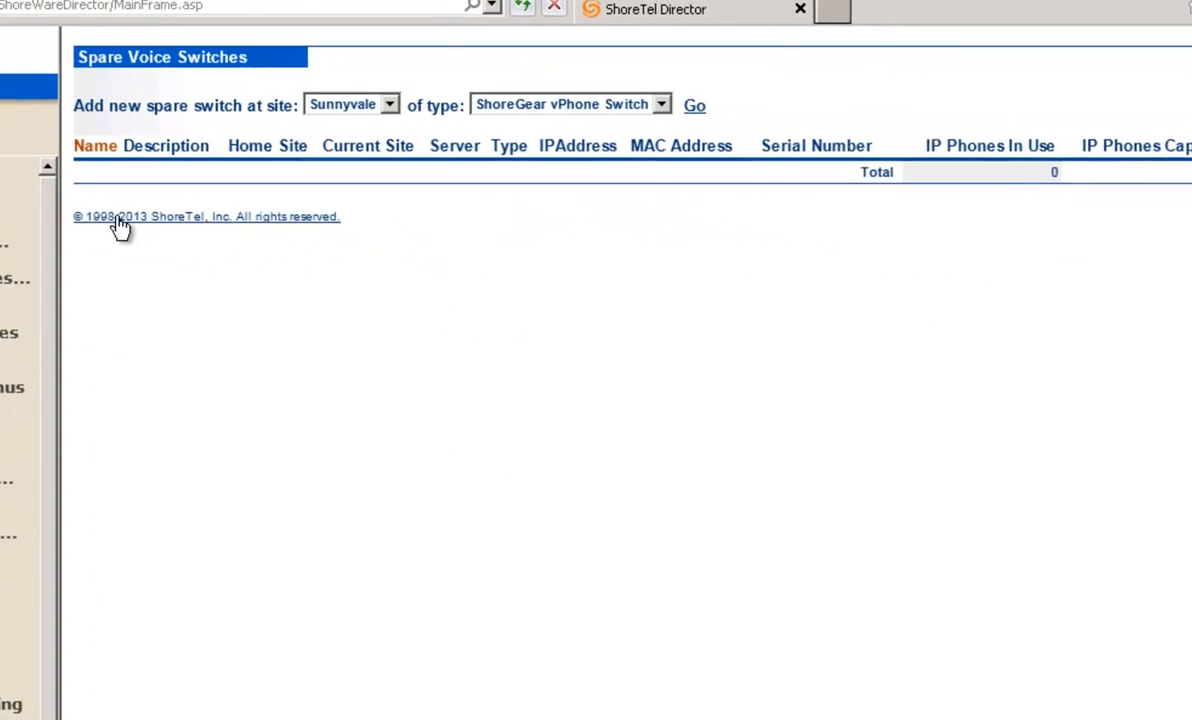
click(635, 98)
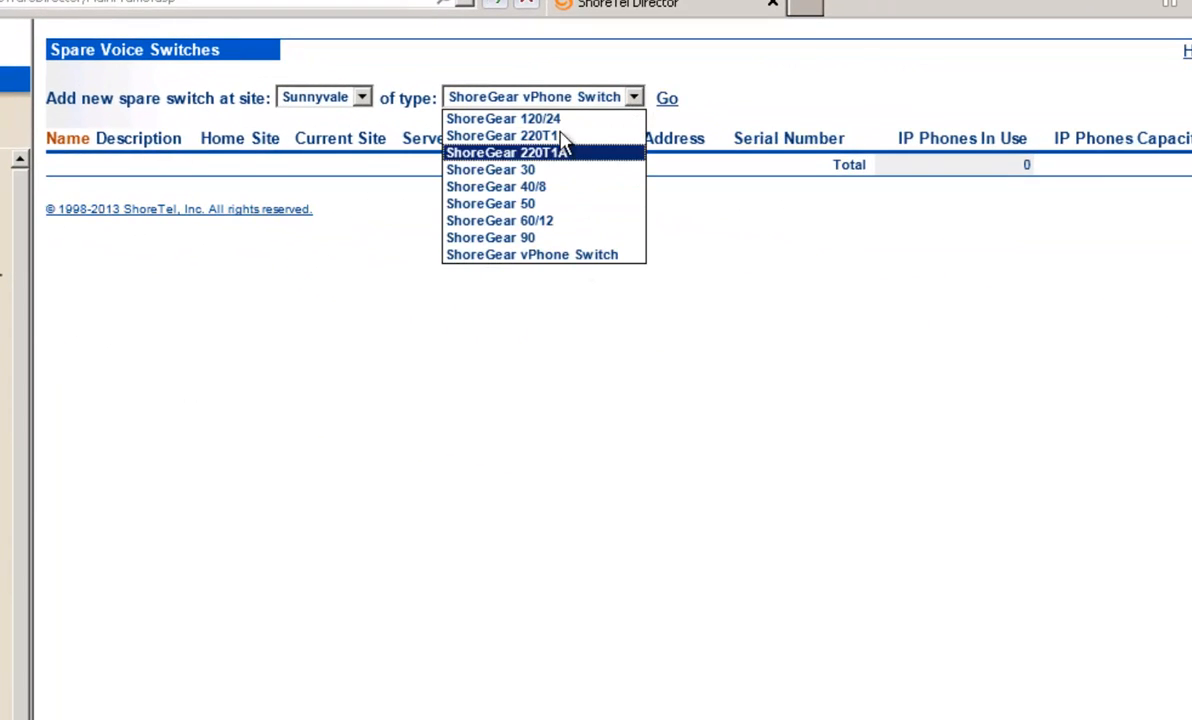
click(541, 256)
click(667, 99)
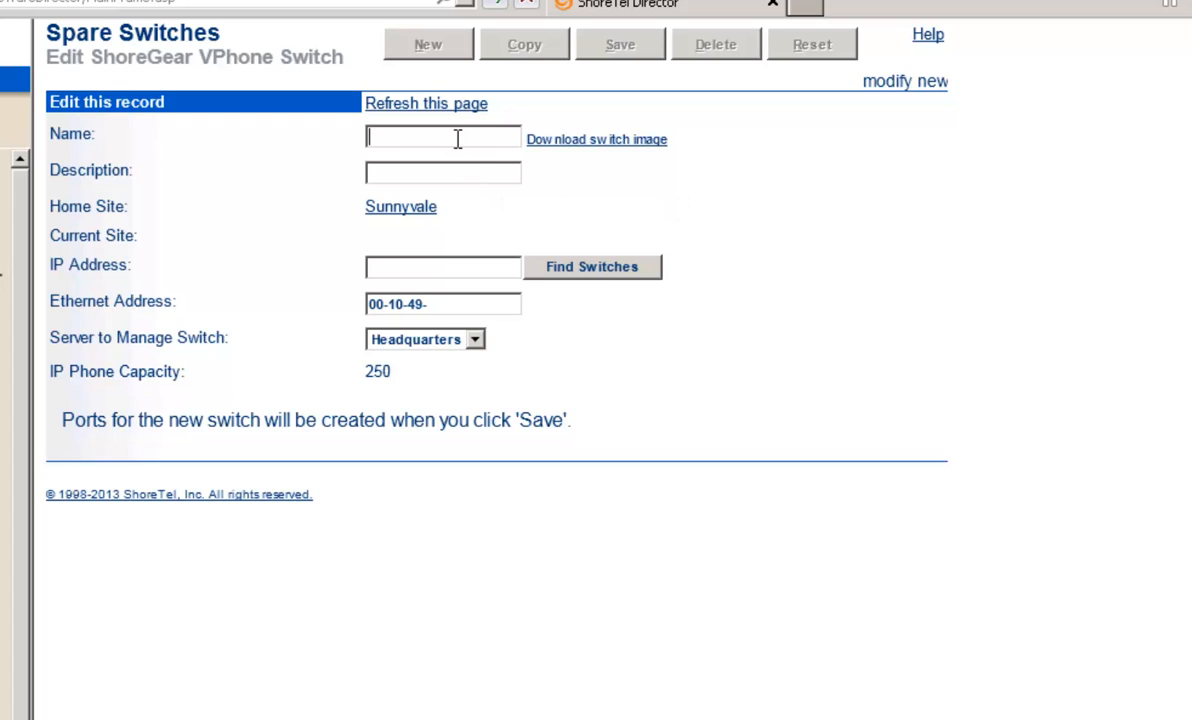
Name the spare switch N+1 Spare and enter Virtual IP Appliance as its description.
text(N+1 )
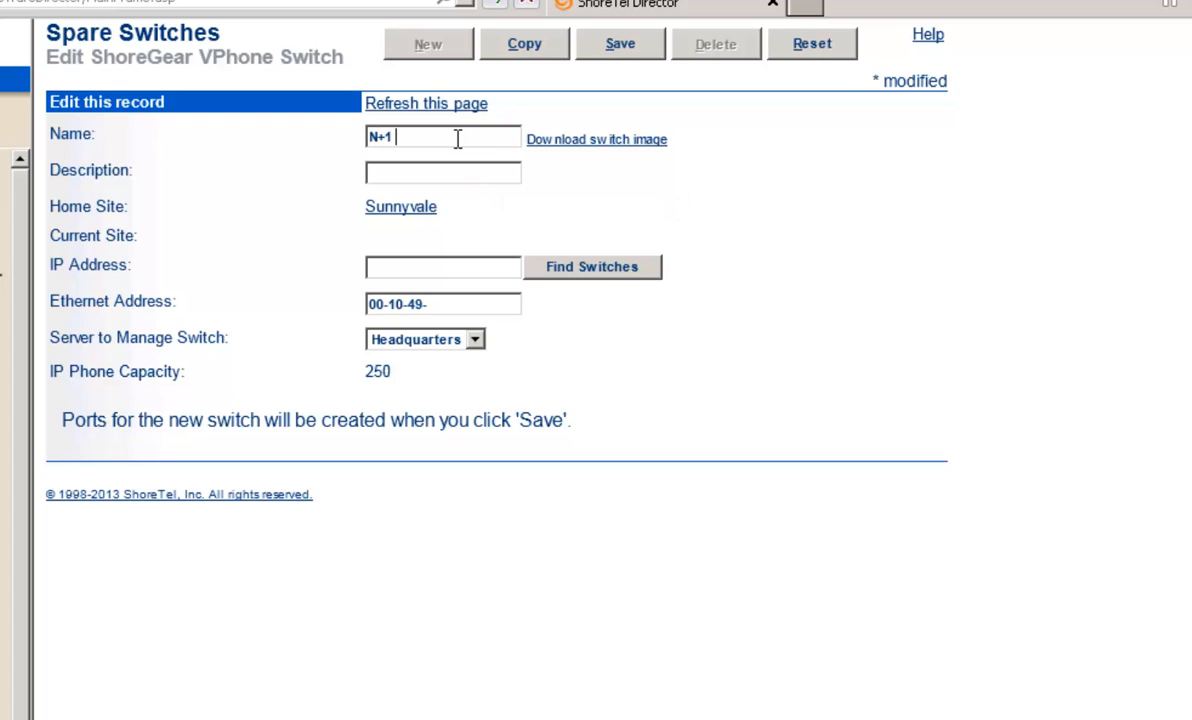
text(SPar)
key(BackSpace)
text(pare)
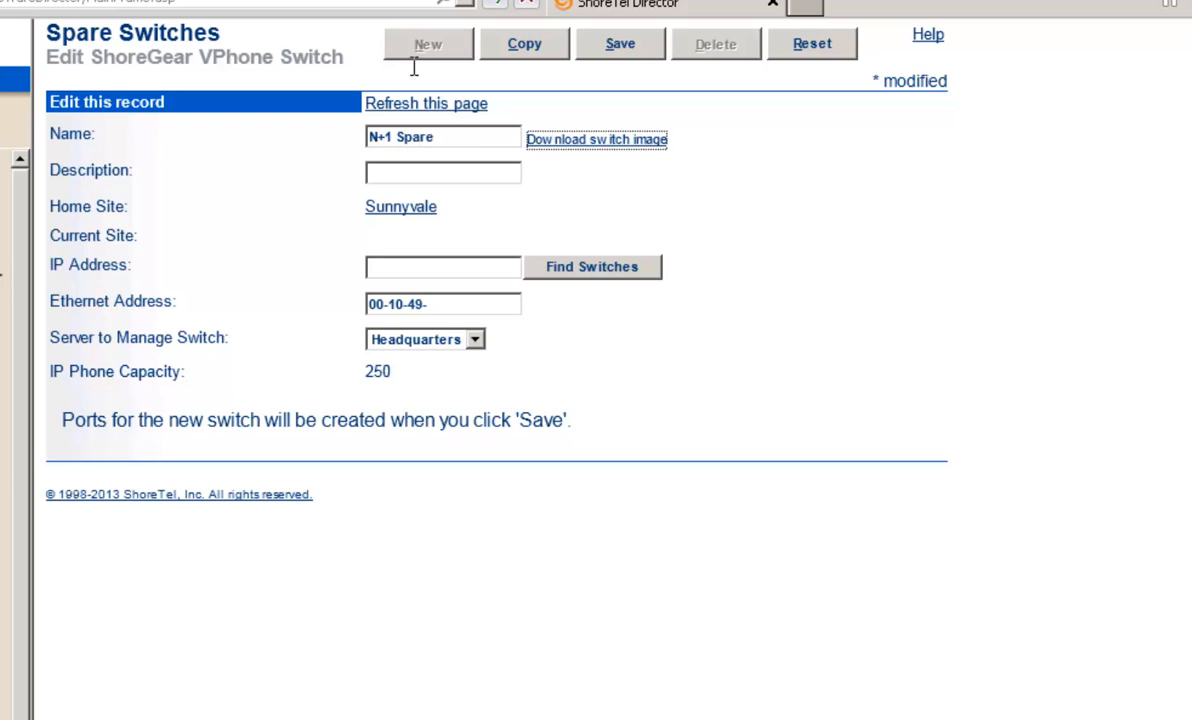
click(414, 176)
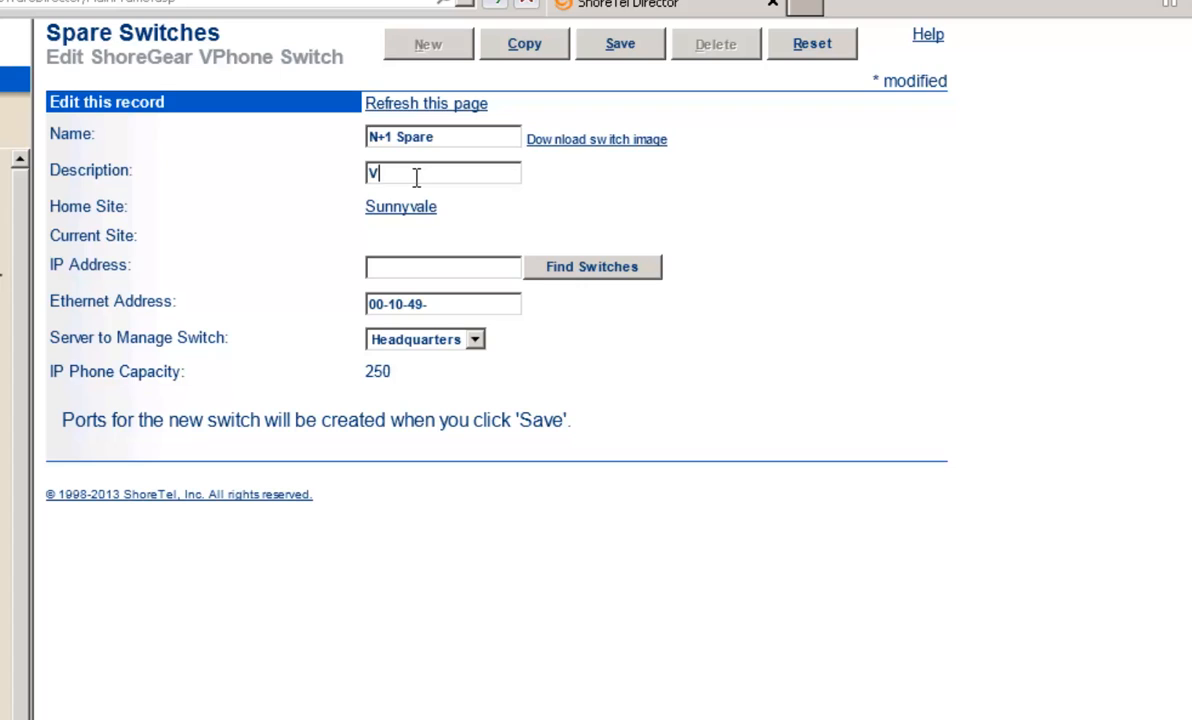
text(Virtual IP Applianm)
text(e)
key(Tab)
Try to download the switch image, but stay on the record page to keep the unsaved changes.
click(588, 145)
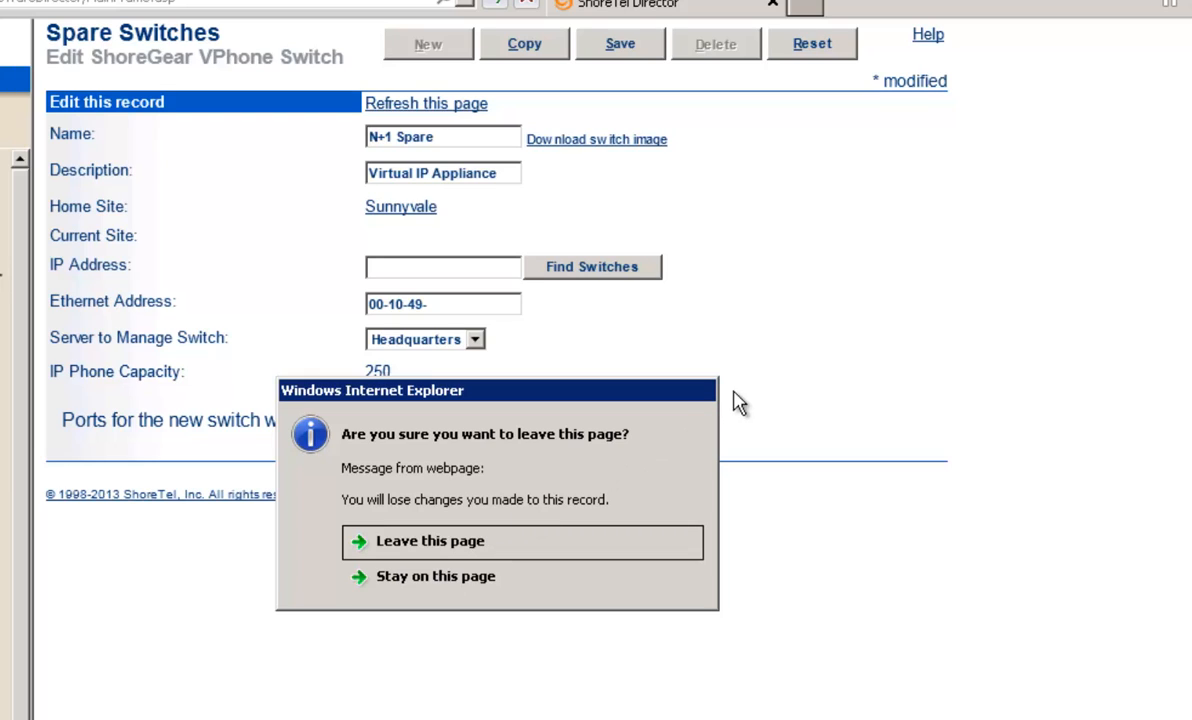
click(478, 580)
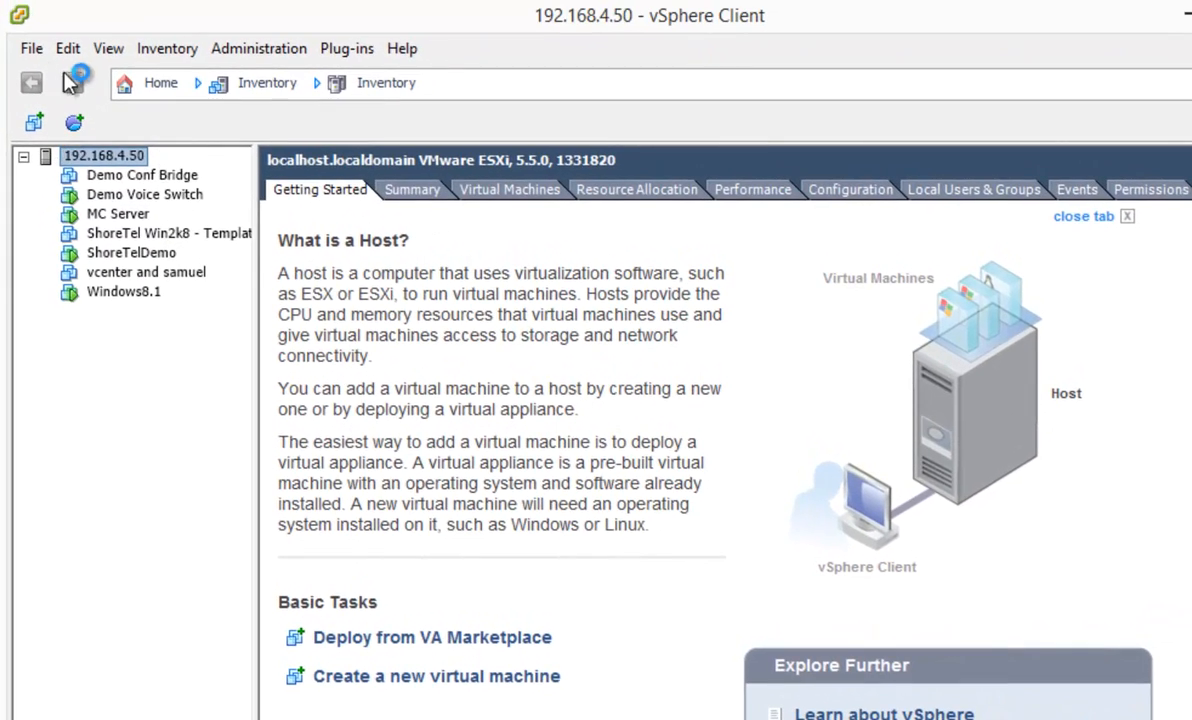
Switch to vSphere Client and start deploying an OVF template from T:\BareMetalInstall.ova.
click(31, 48)
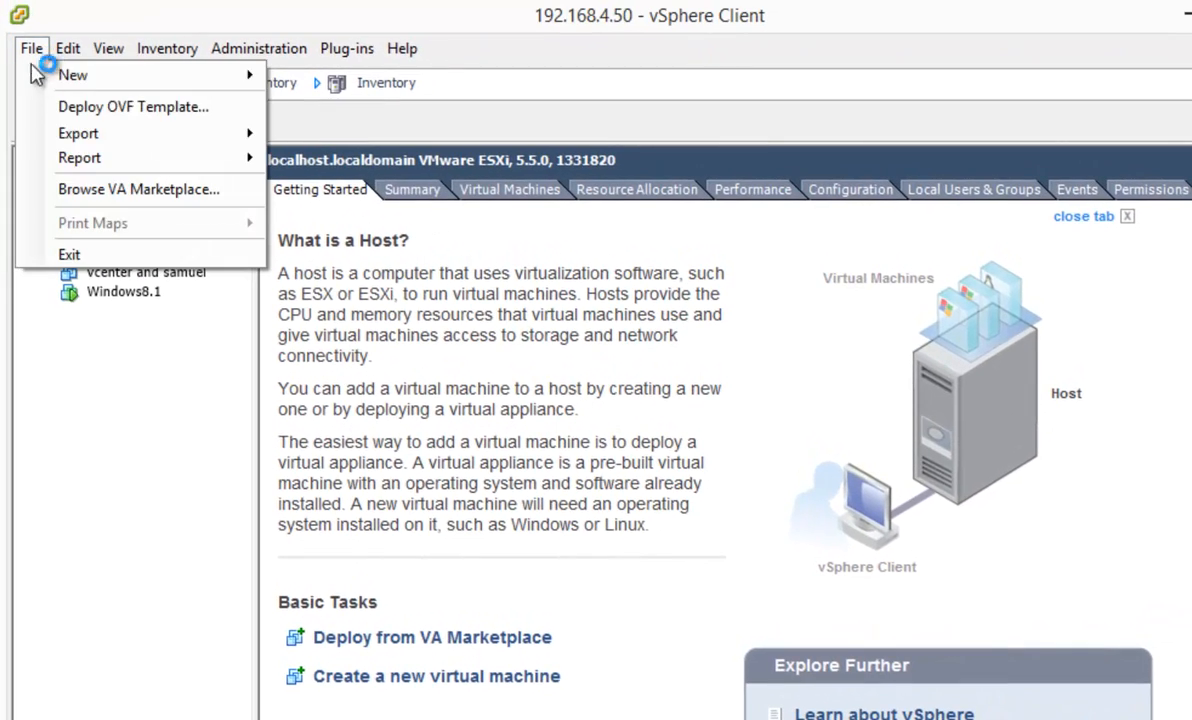
click(79, 119)
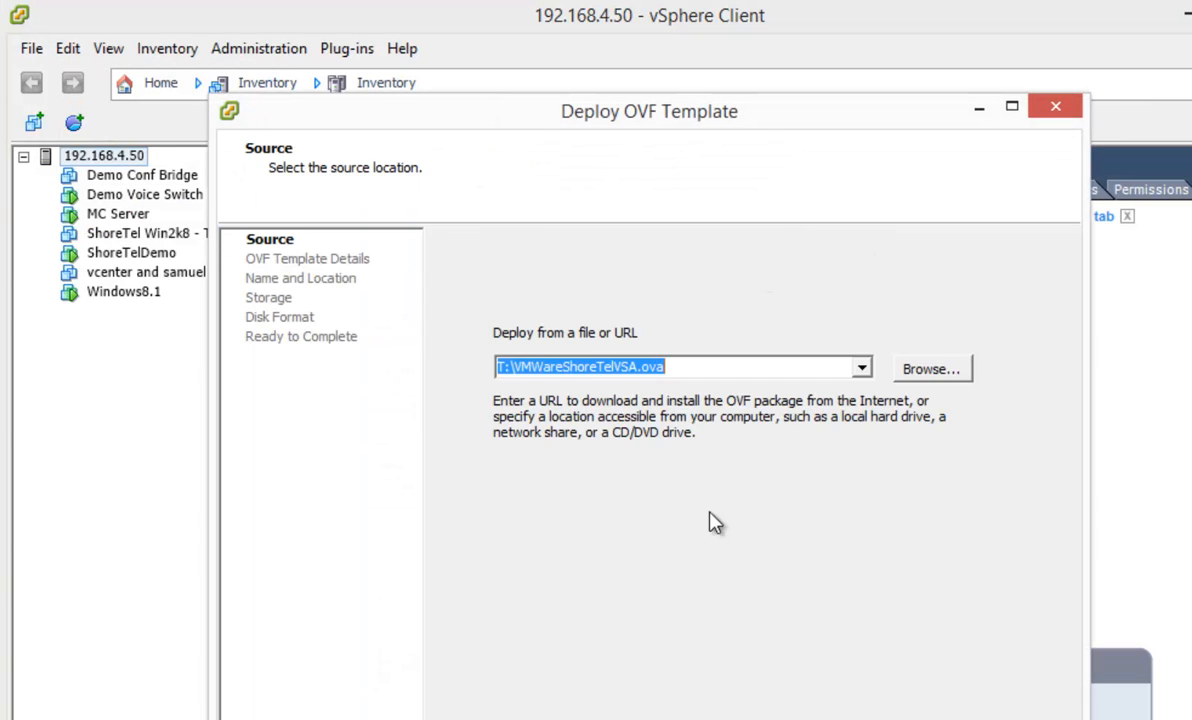
click(861, 369)
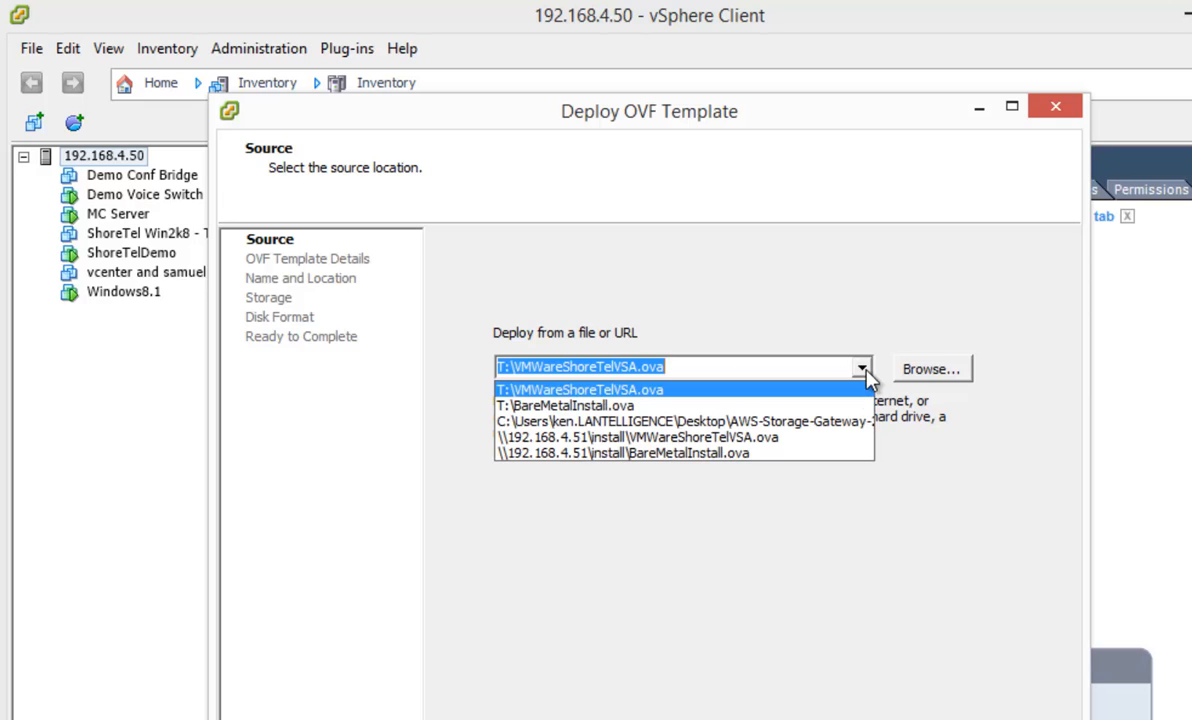
click(755, 406)
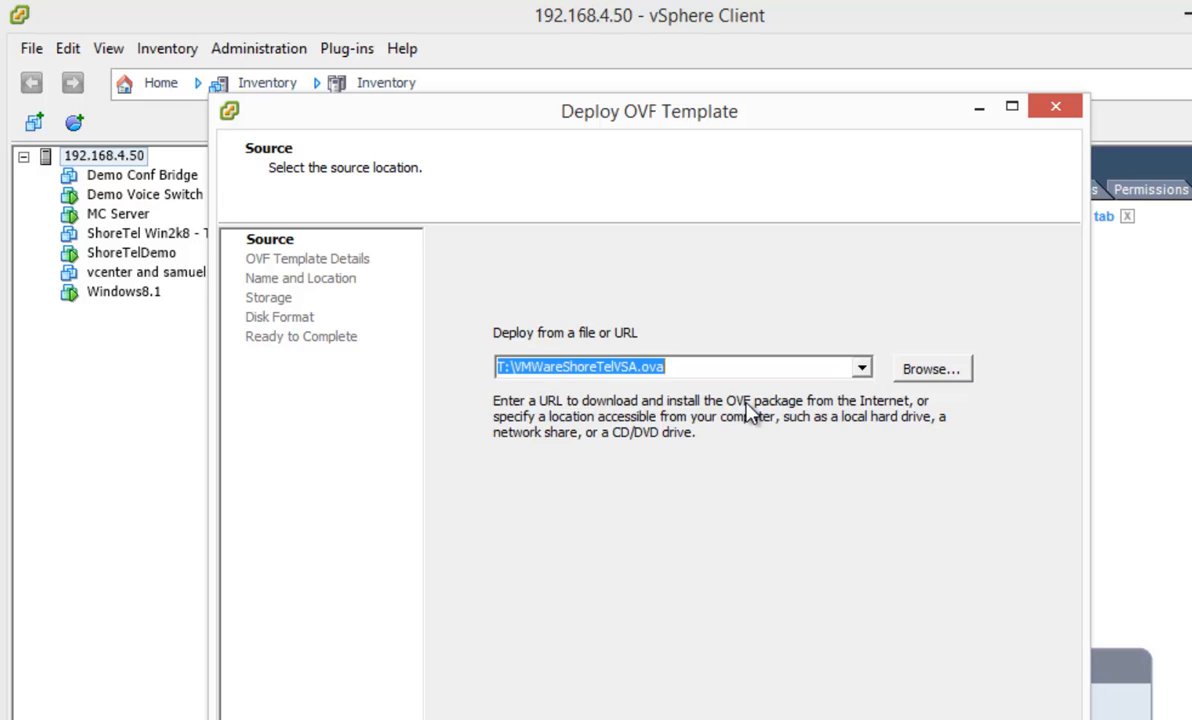
click(931, 372)
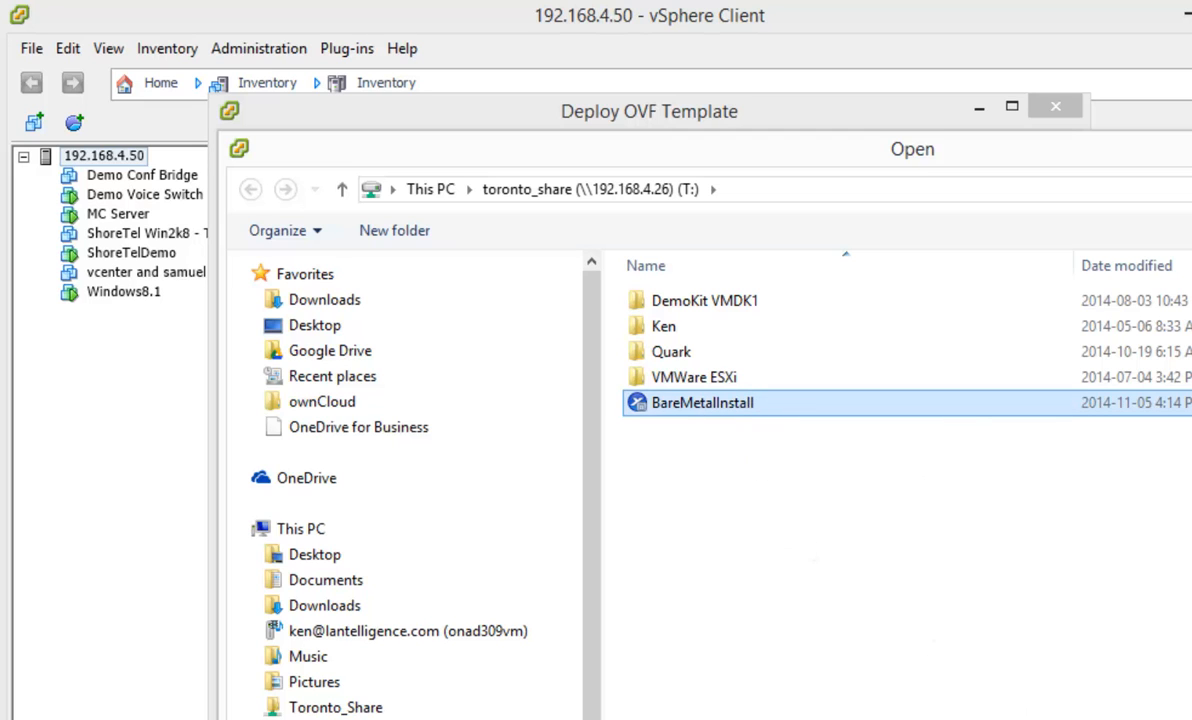
click(1188, 716)
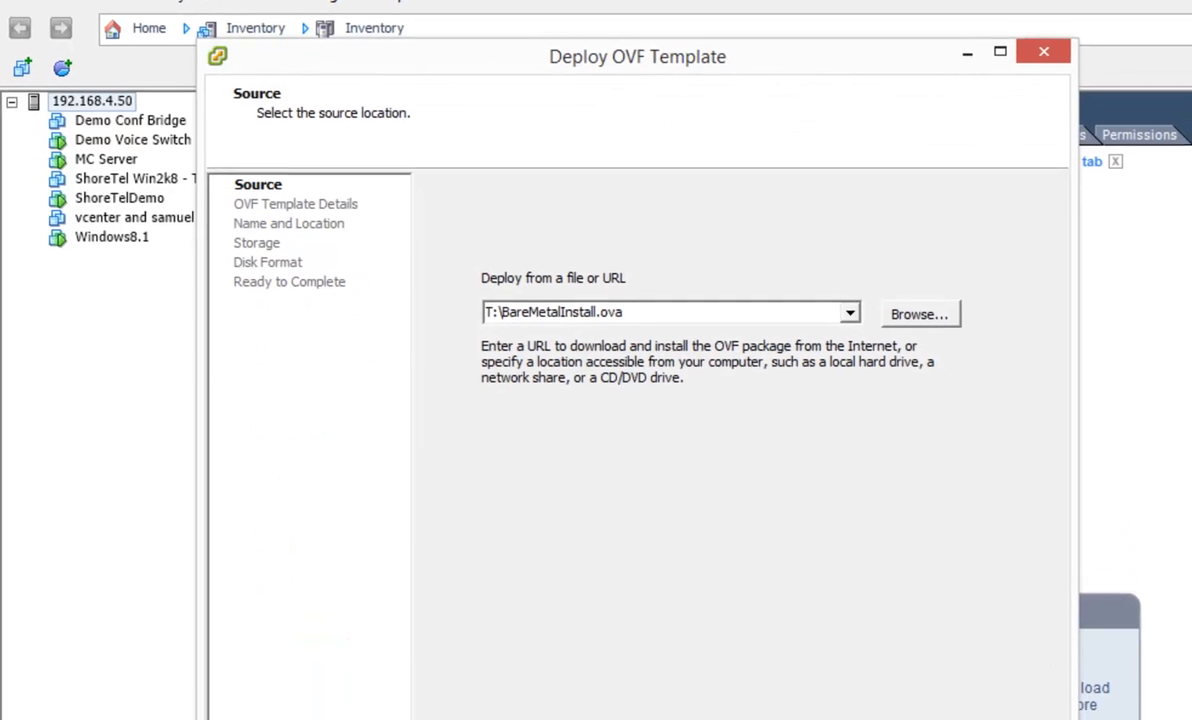
click(880, 704)
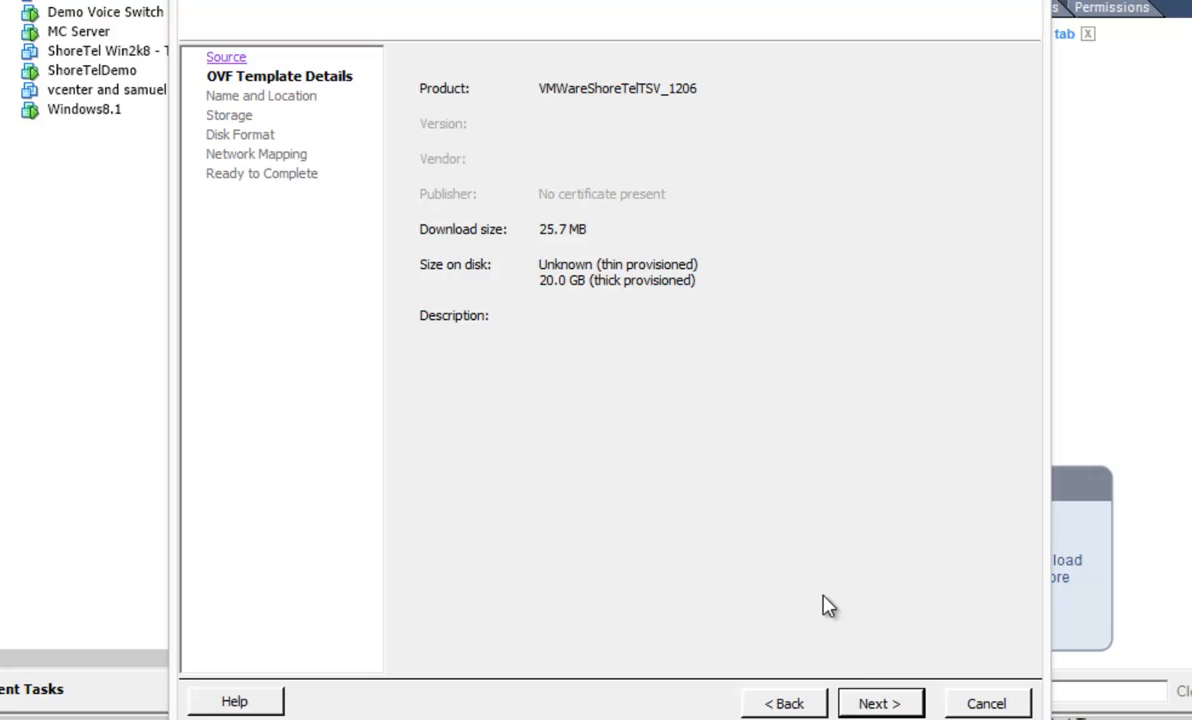
Accept the template details and name the new virtual machine N+1 Spare.
click(878, 704)
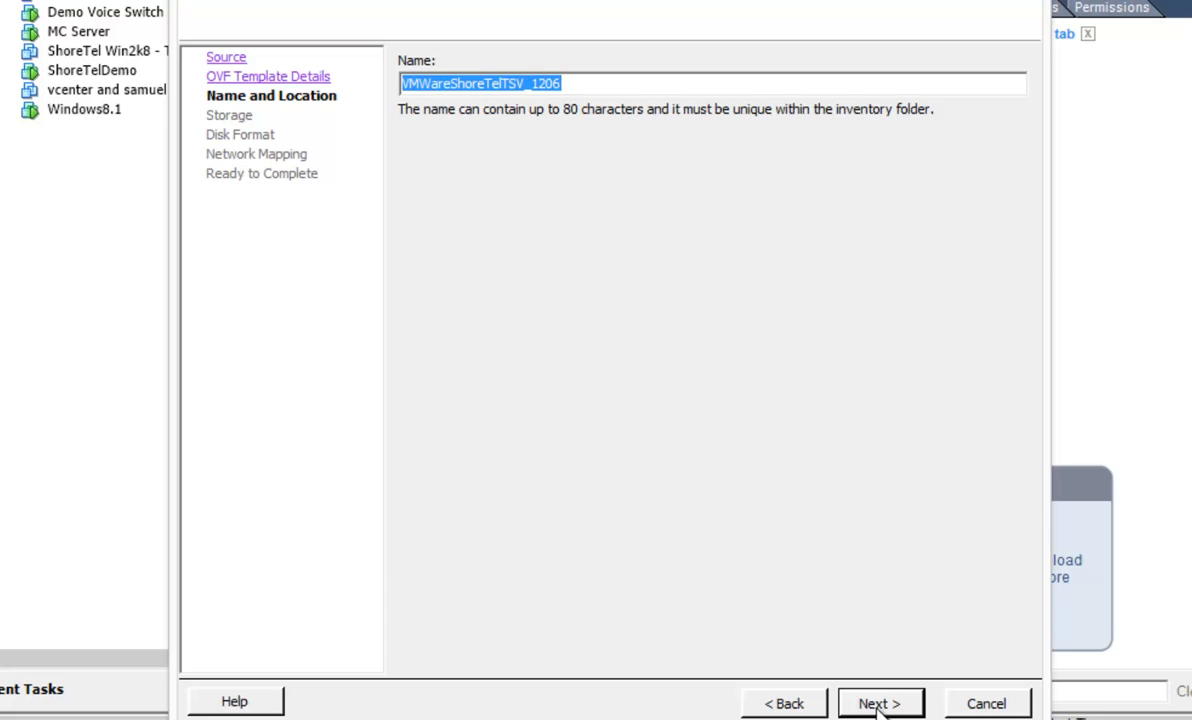
text(N+1 Spare)
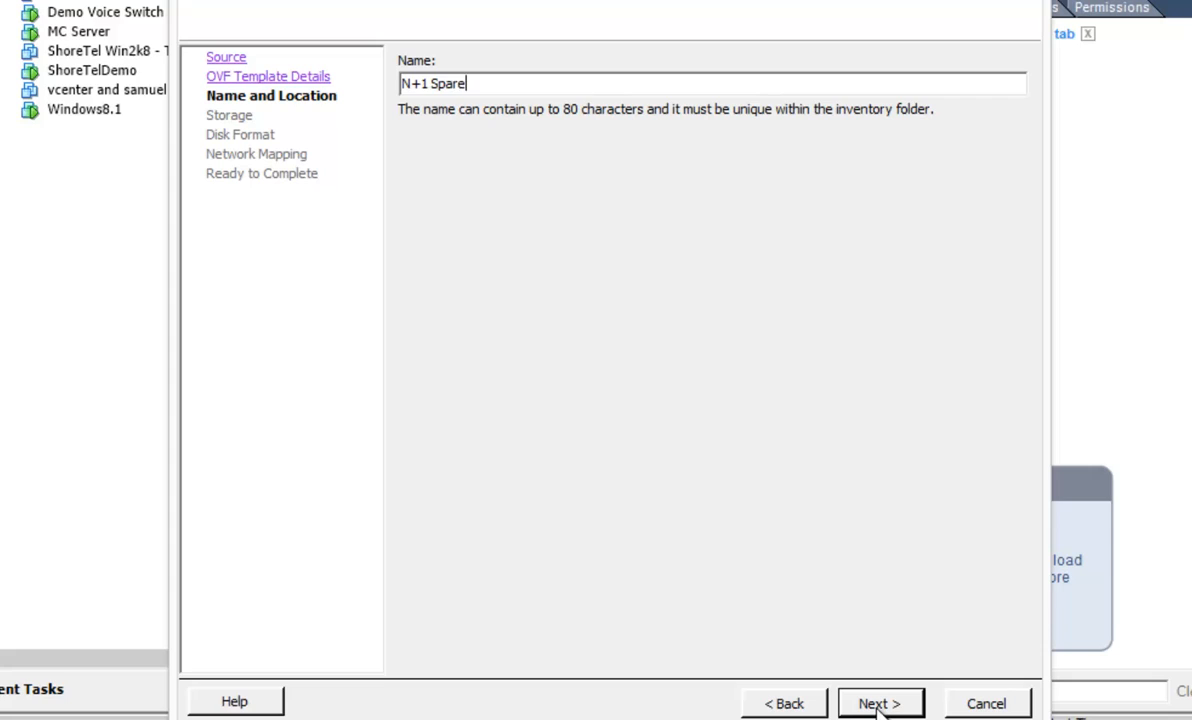
text( Switch)
click(880, 704)
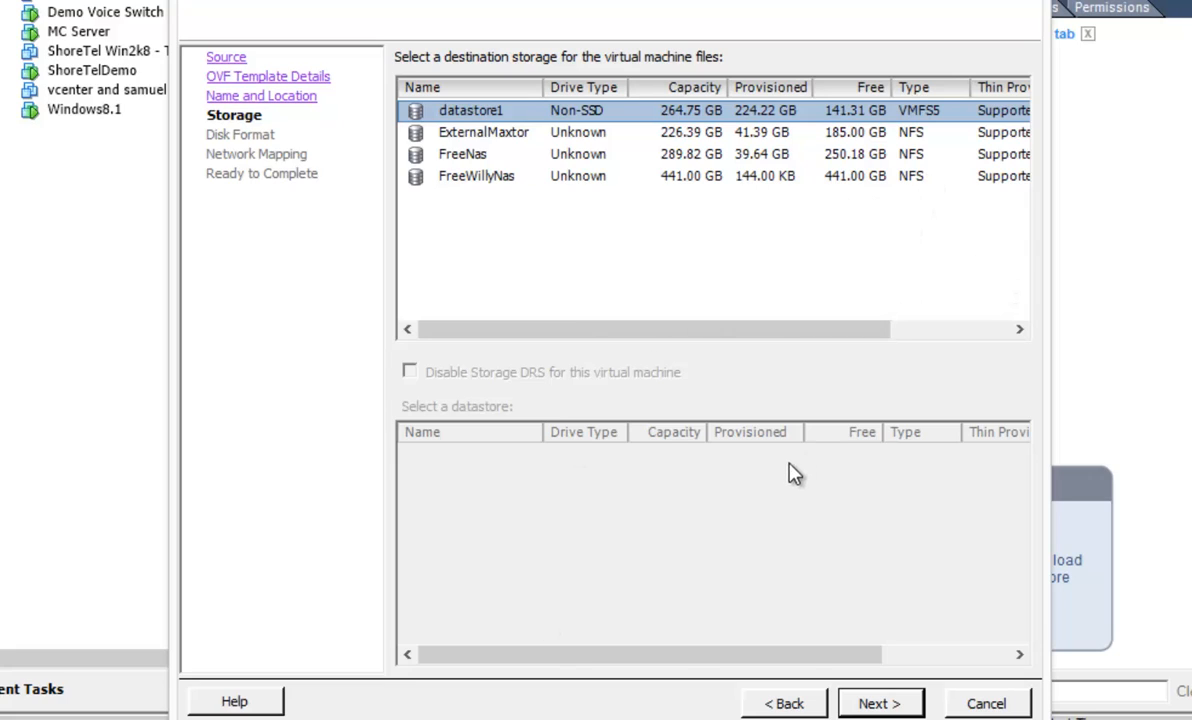
Store the virtual machine on the FreeNas datastore, keep Thin Provision and the Demo Network mapping, and complete the deployment.
click(478, 157)
click(880, 704)
click(879, 704)
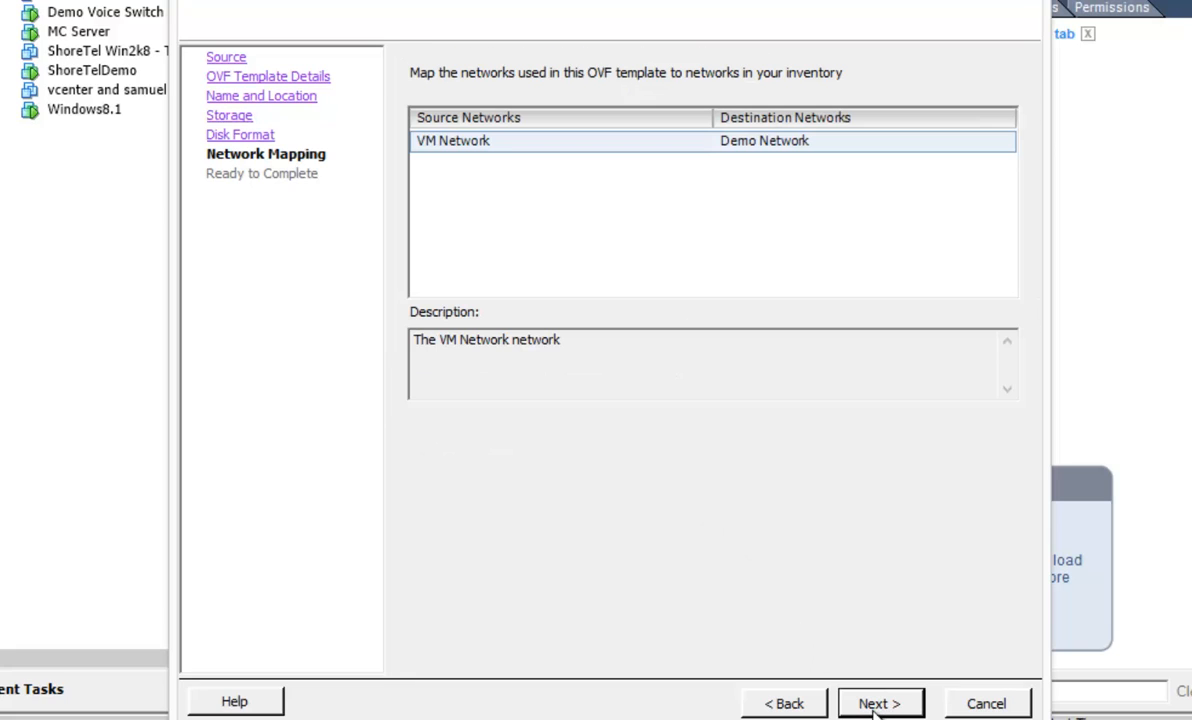
click(786, 706)
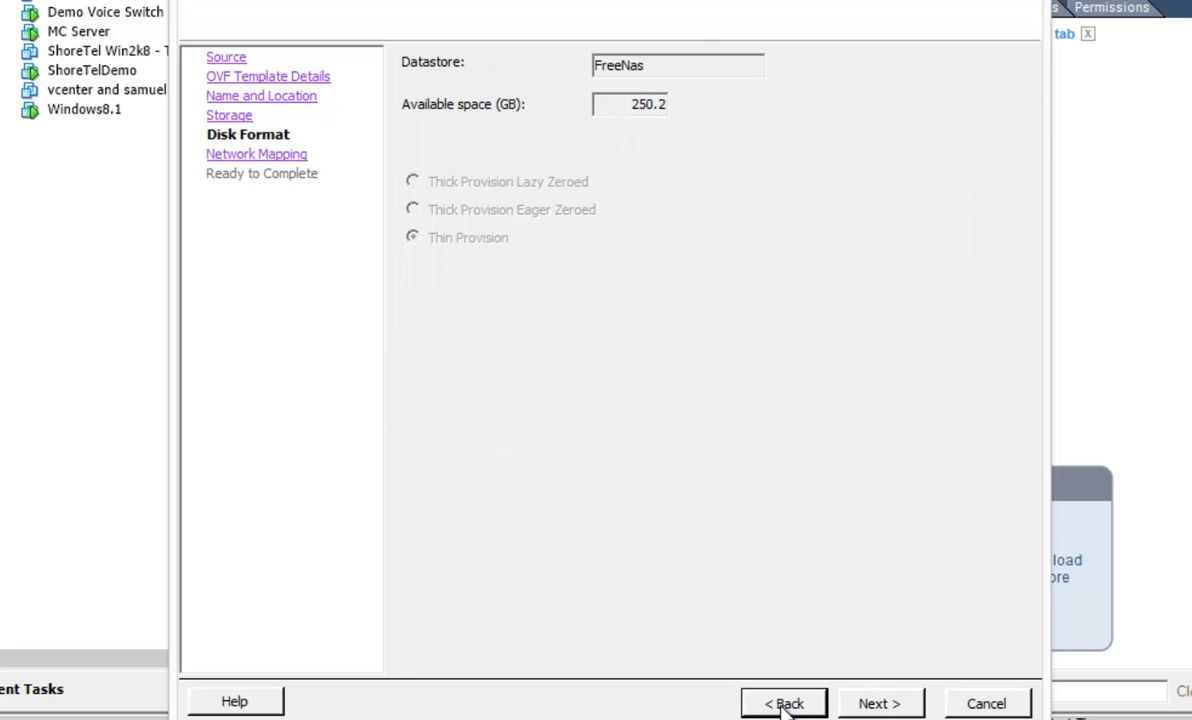
click(882, 705)
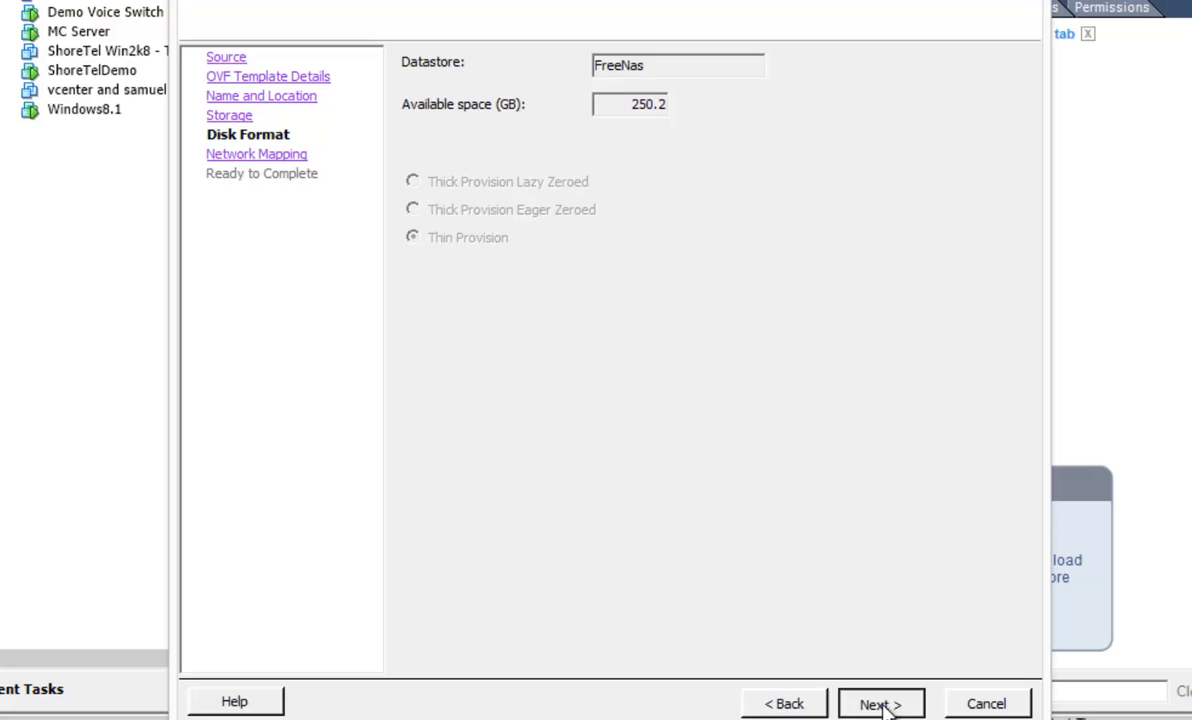
click(882, 704)
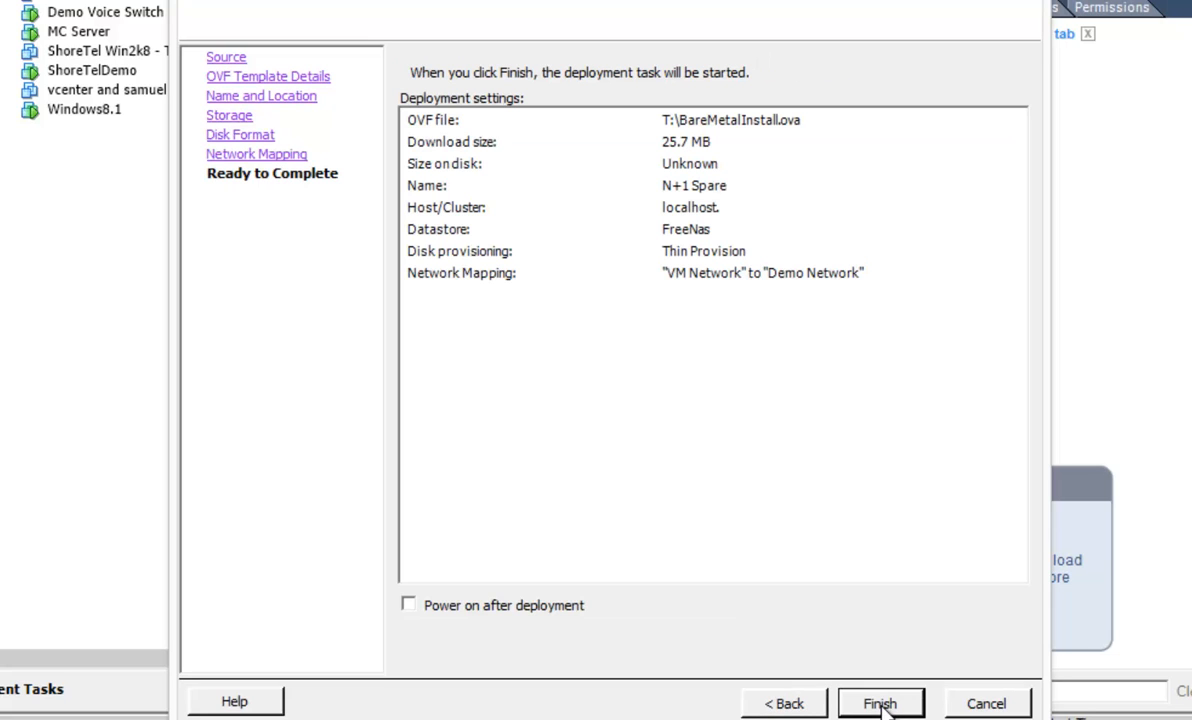
click(881, 704)
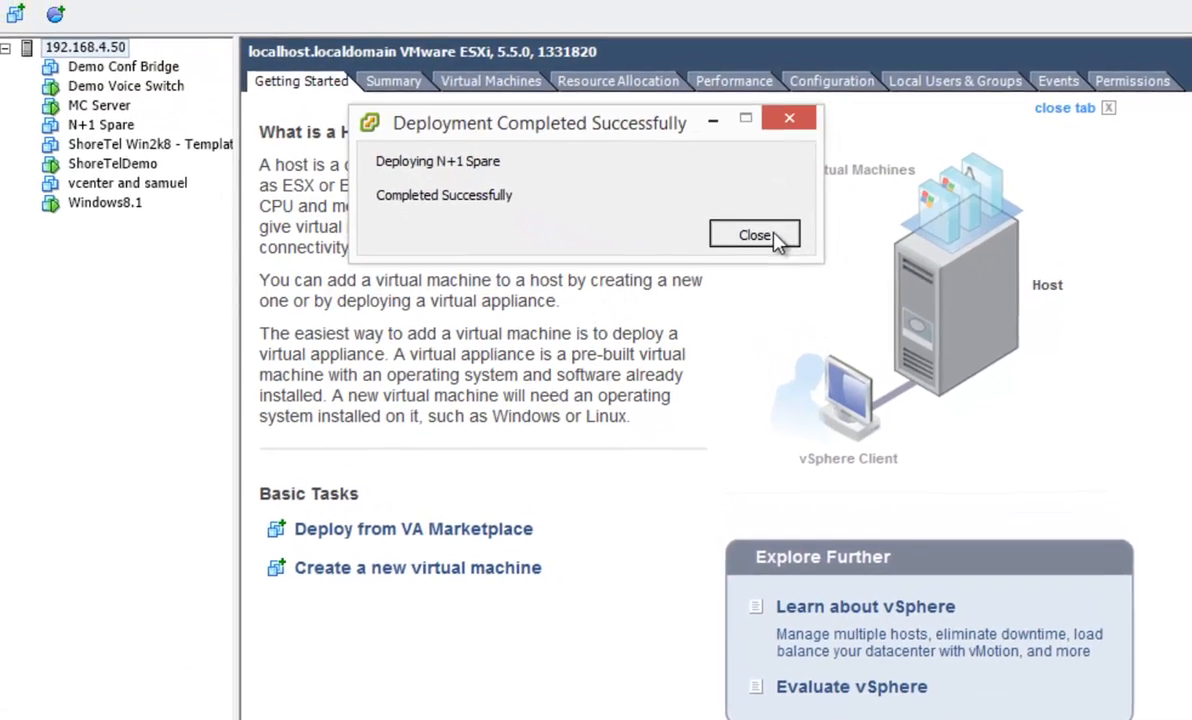
click(732, 160)
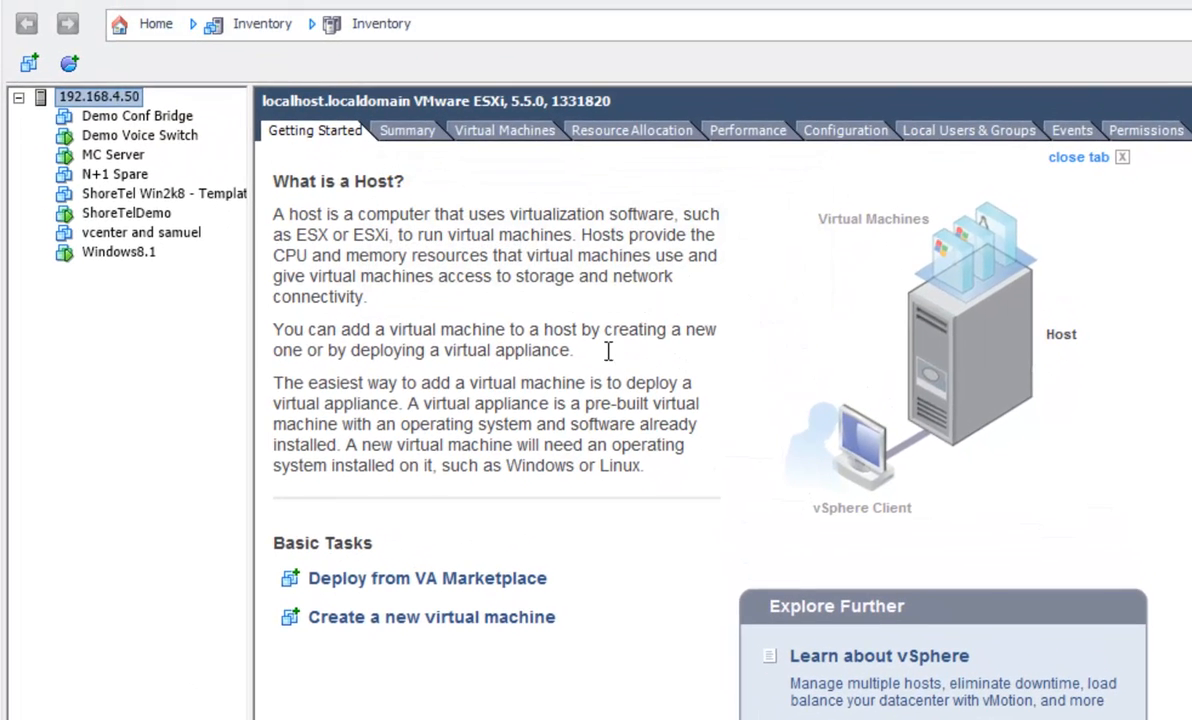
Power on the N+1 Spare virtual machine and choose DHCP addressing in its console installer.
click(106, 172)
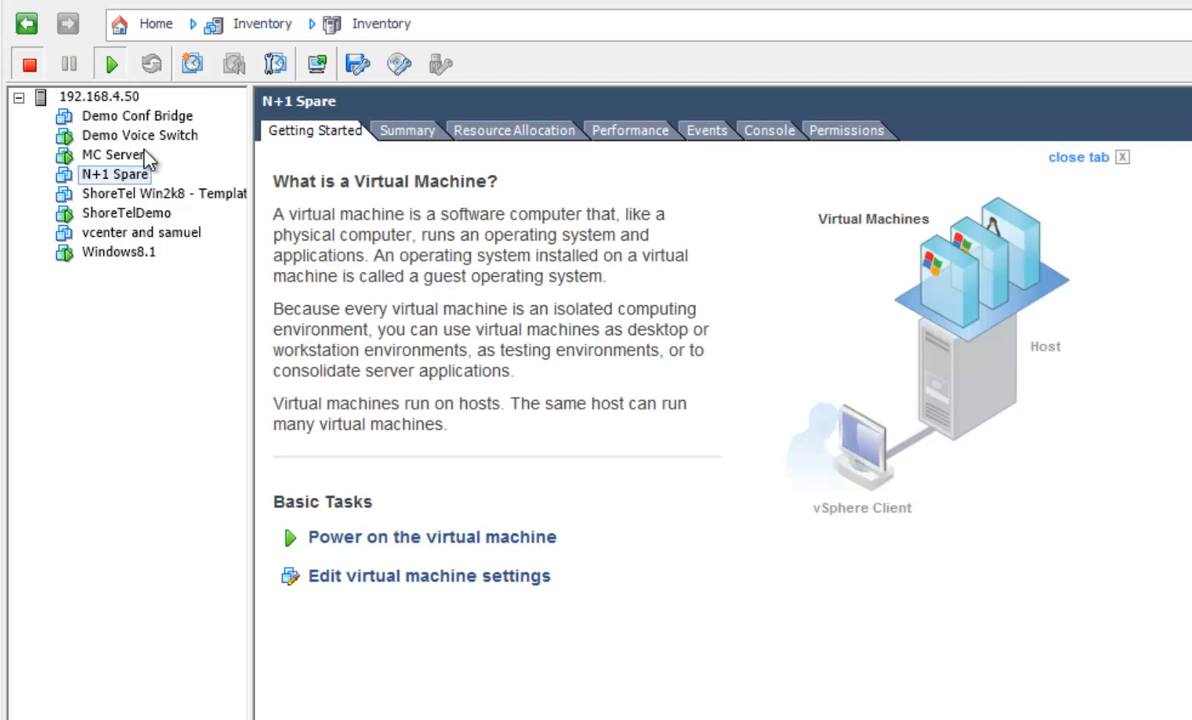
click(769, 131)
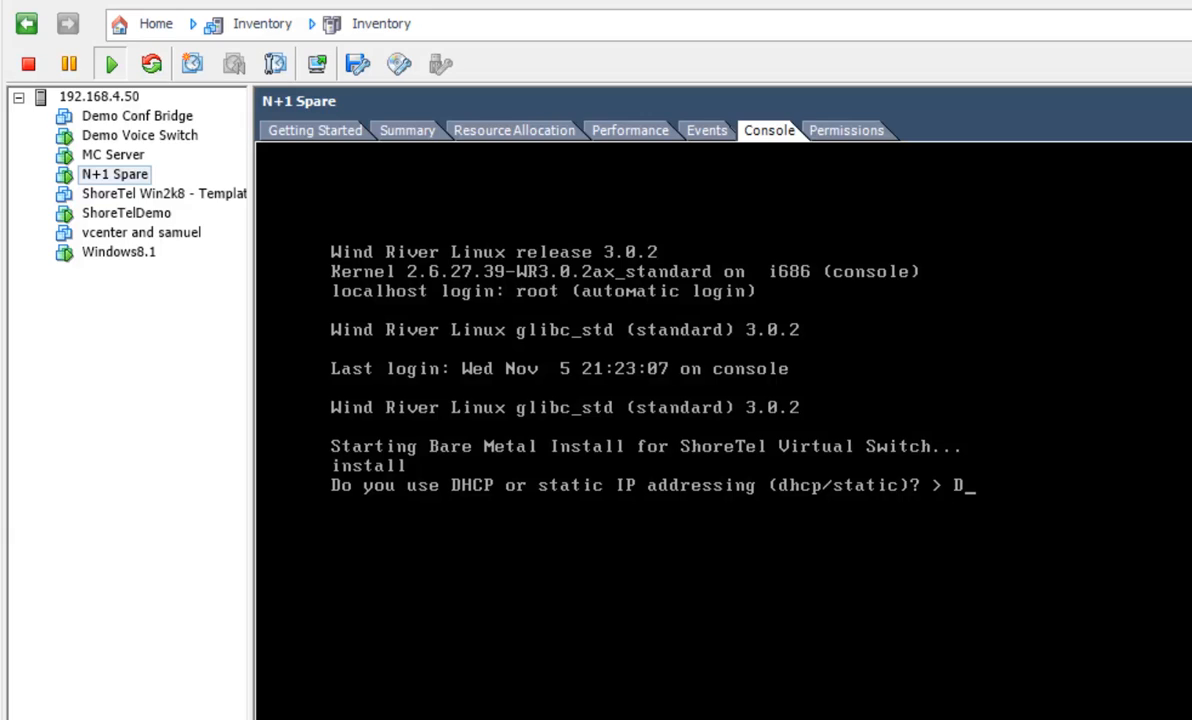
text(HCP)
key(Return)
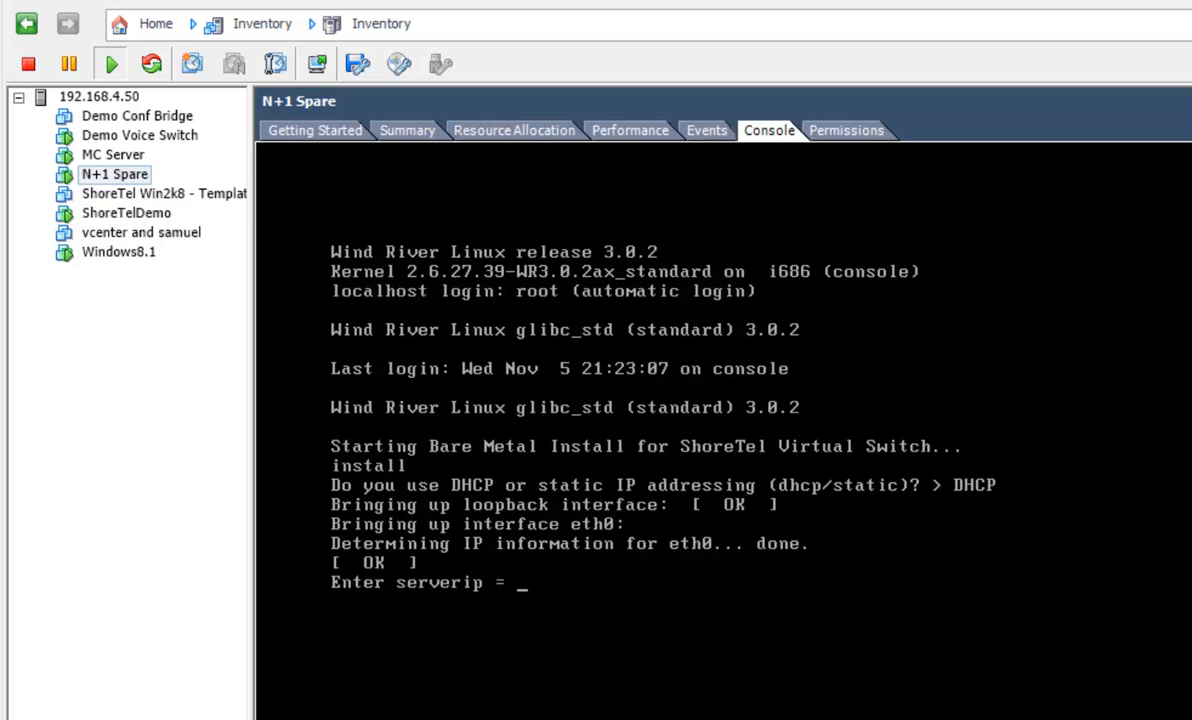
Set the installer's server IP to 10.99.0.50 and start the virtual switch installation.
key(End)
key(BackSpace)
key(BackSpace)
key(BackSpace)
key(BackSpace)
key(BackSpace)
text(10.99.0.)
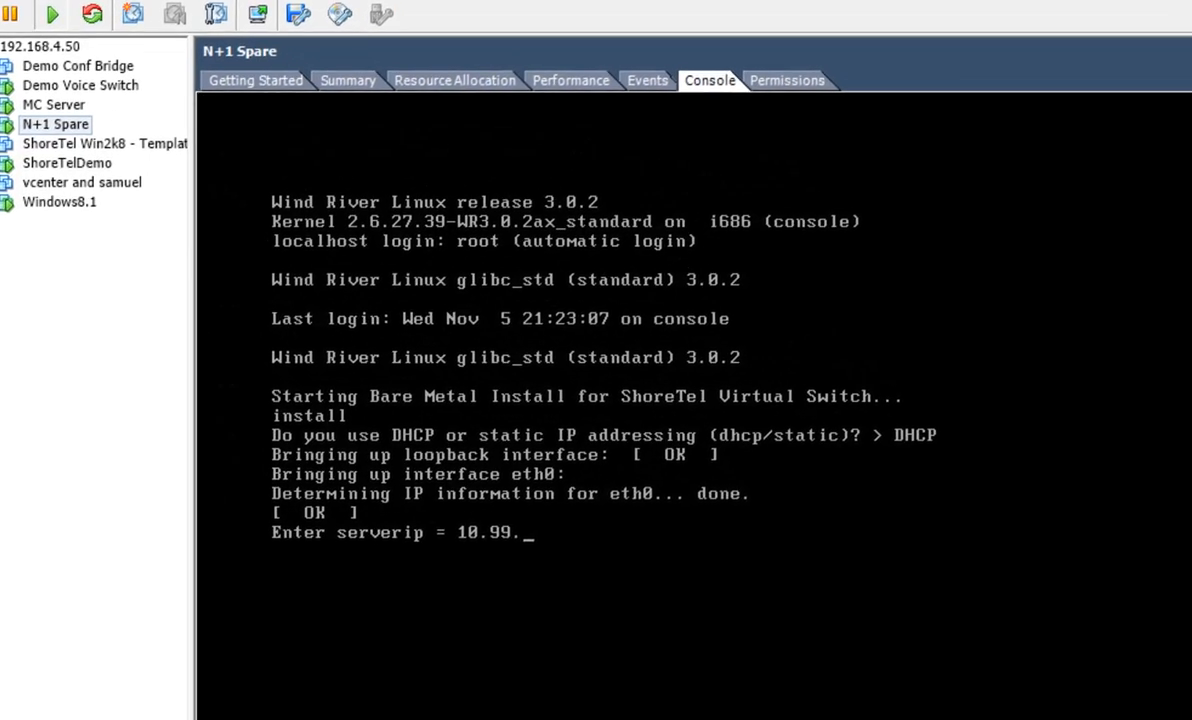
text(50)
key(Return)
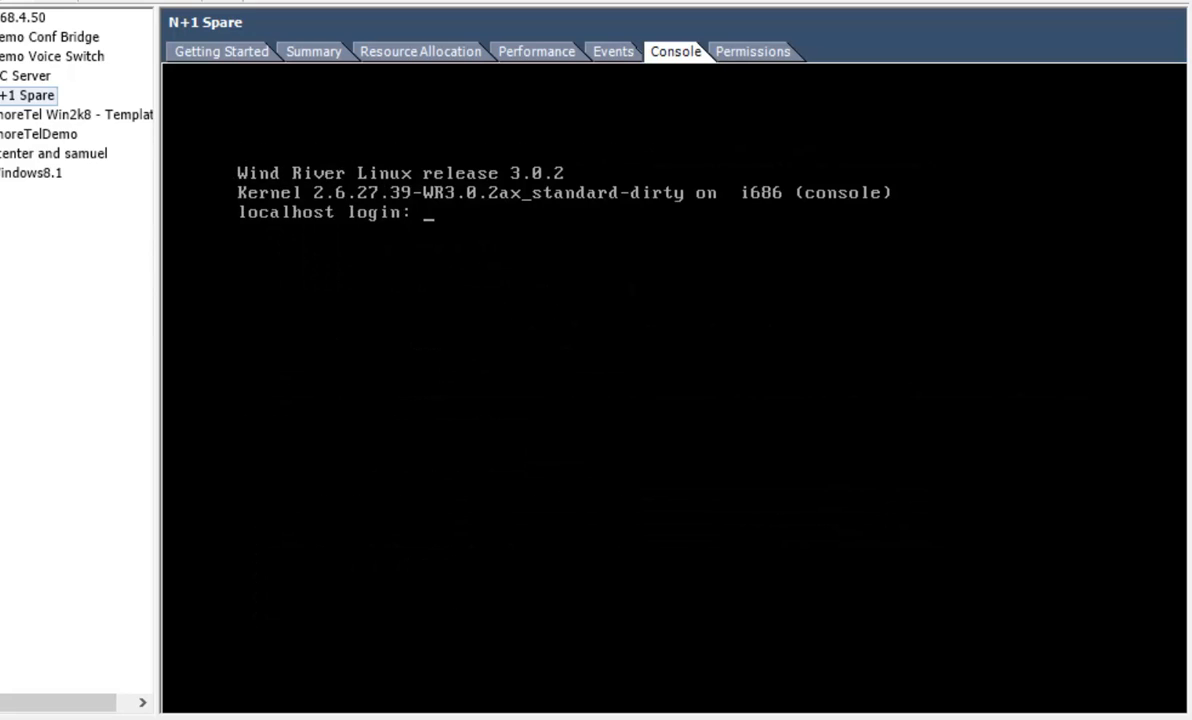
Try to log in to the N+1 Spare console as admin with the account password.
click(433, 239)
text(admin)
key(Return)
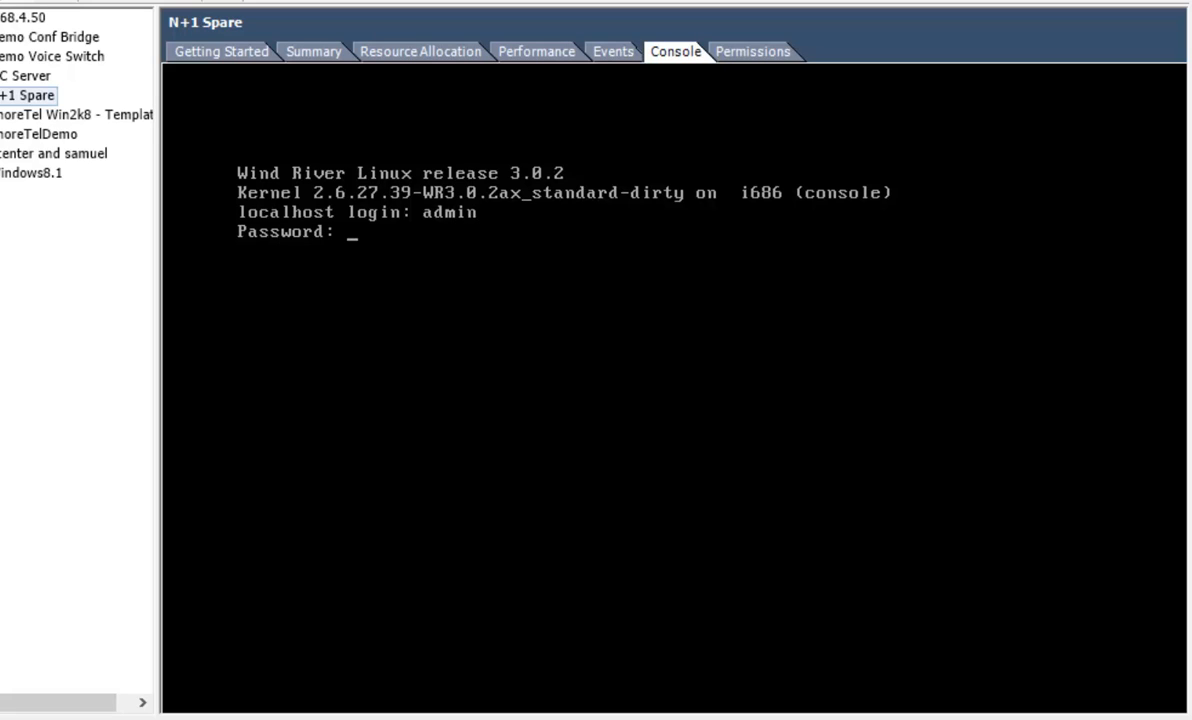
key(Return)
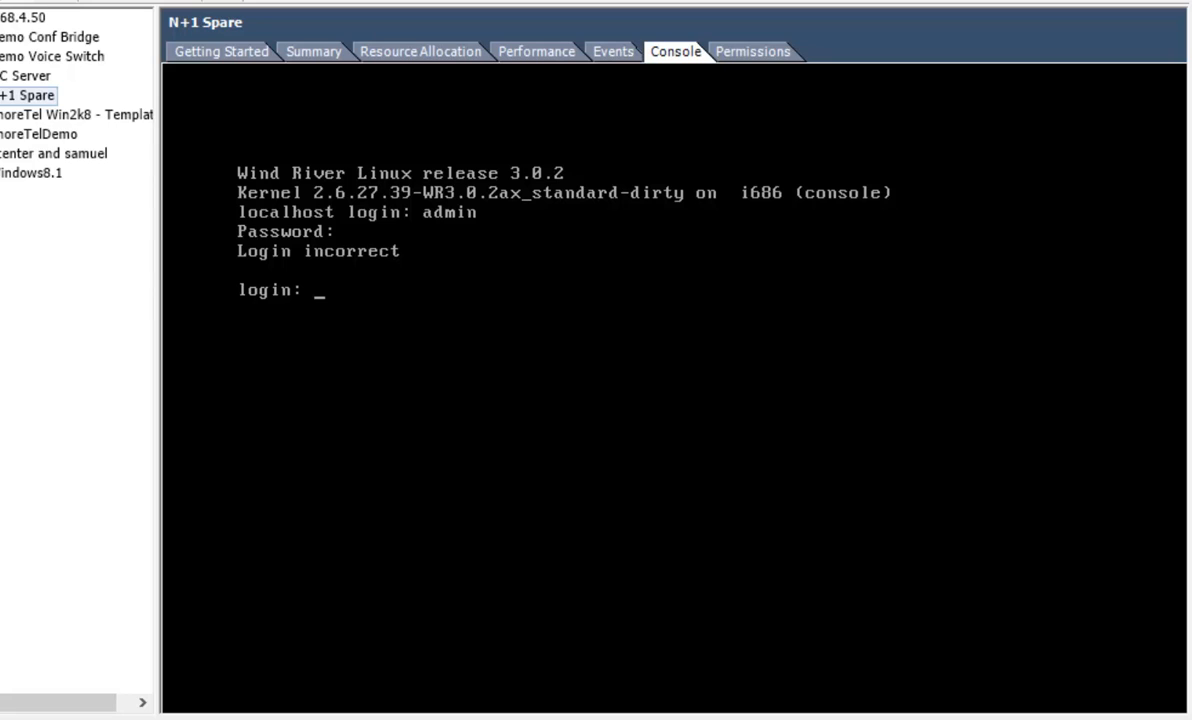
text(admin)
key(Return)
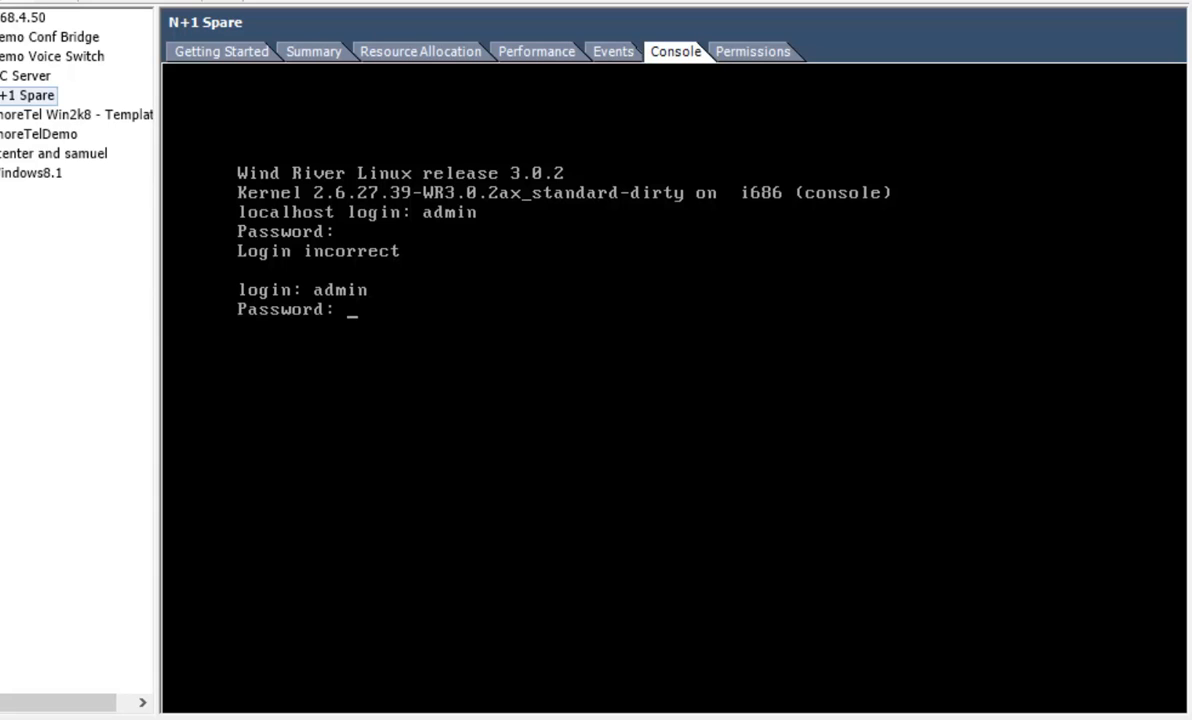
key(Return)
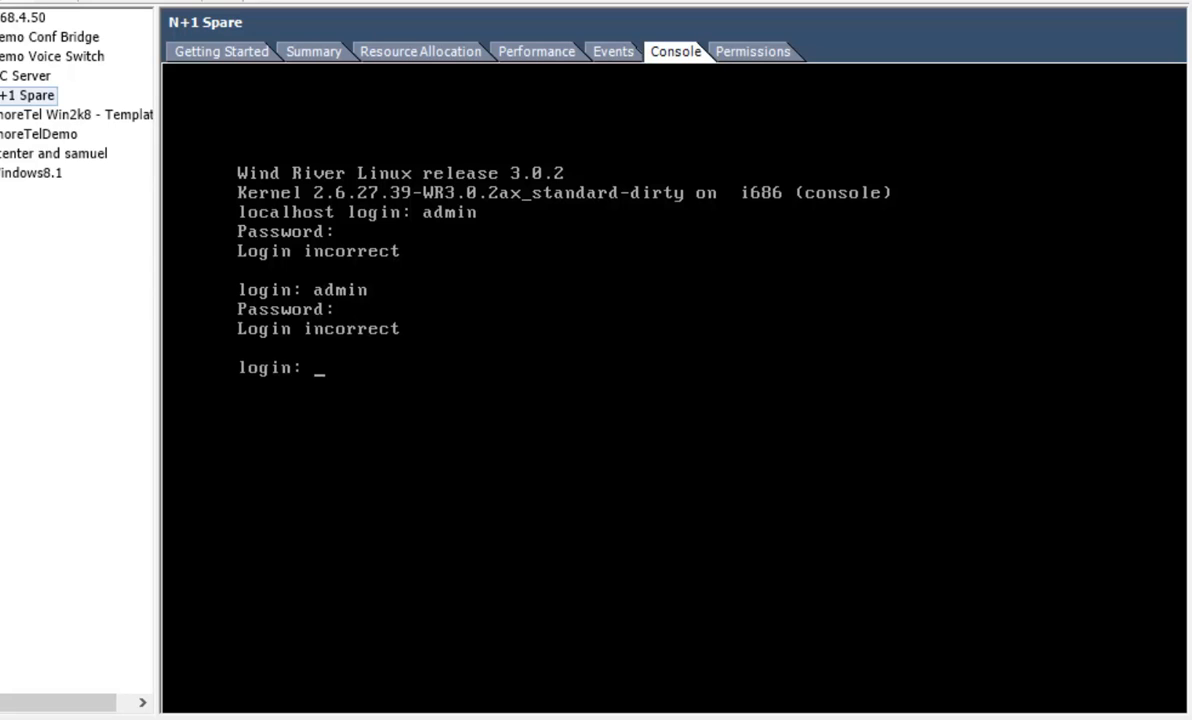
Log in to the N+1 Spare console as admin with the account password.
text(admin)
key(Return)
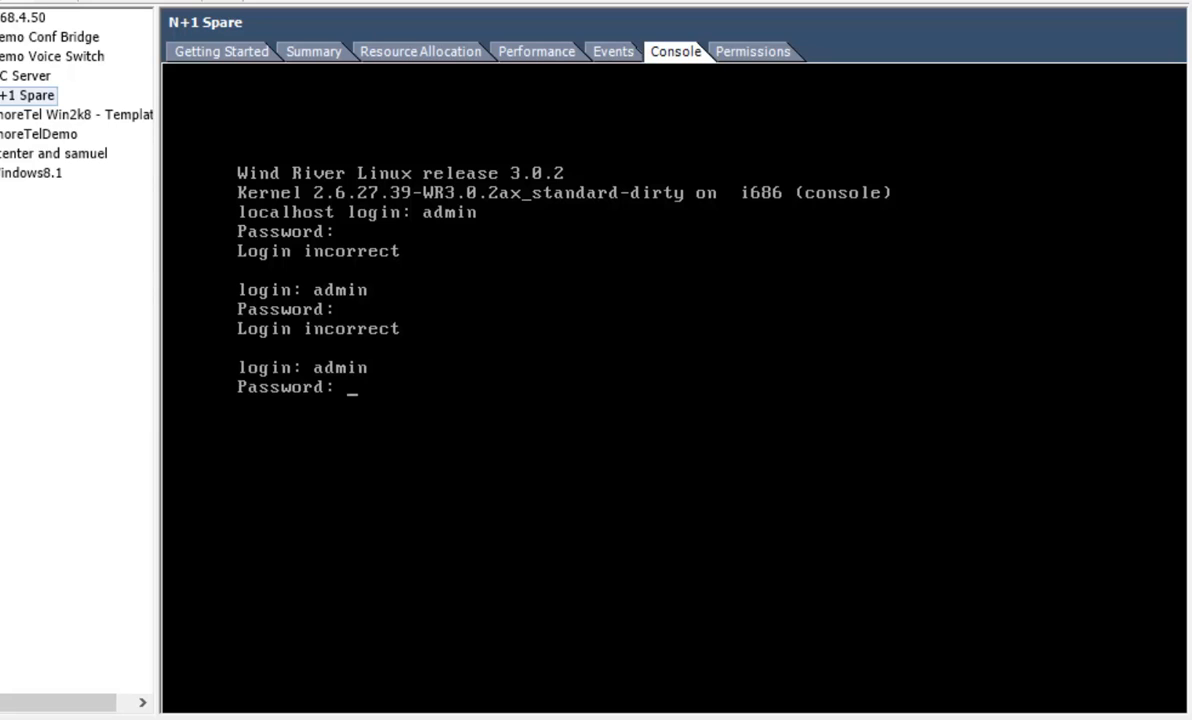
key(Return)
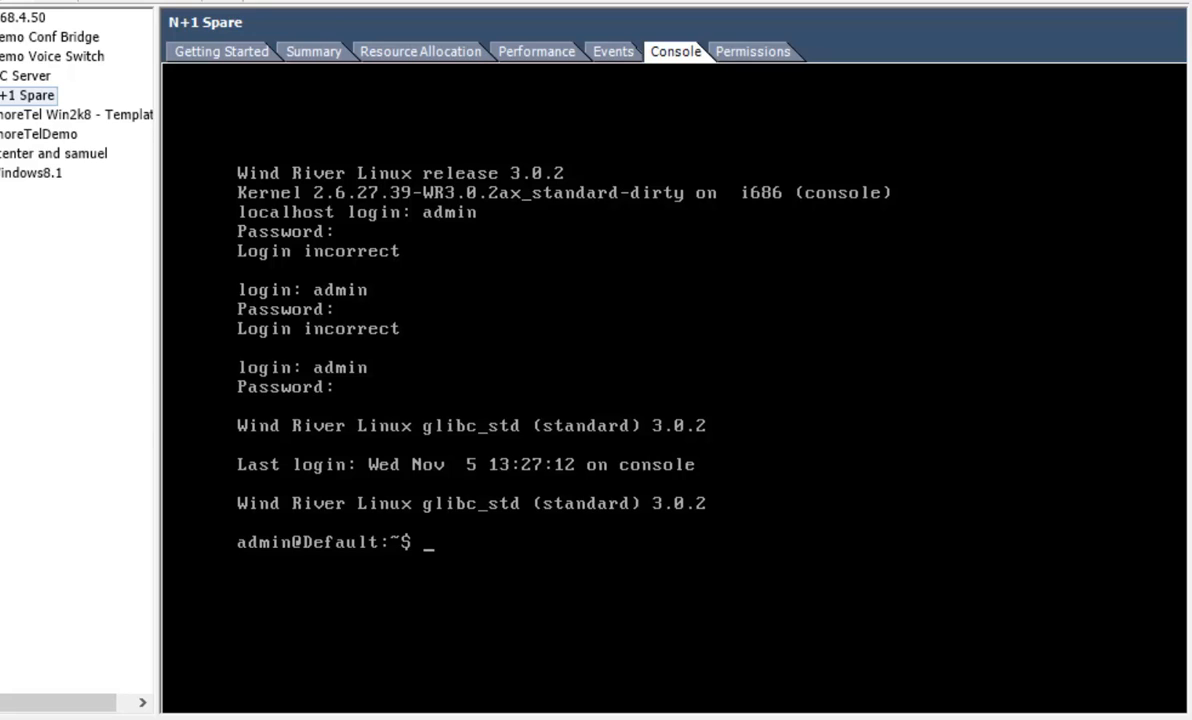
Start stcli on the virtual switch and show its current system configuration.
text(stcli)
key(Return)
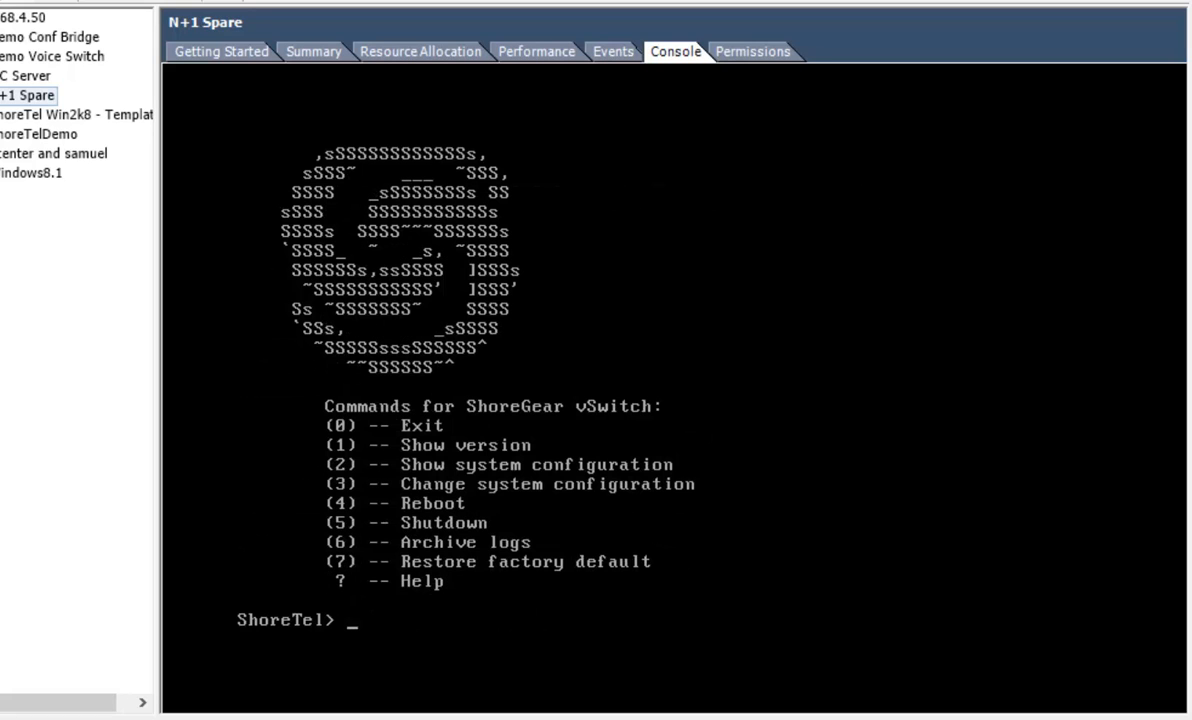
key(Return)
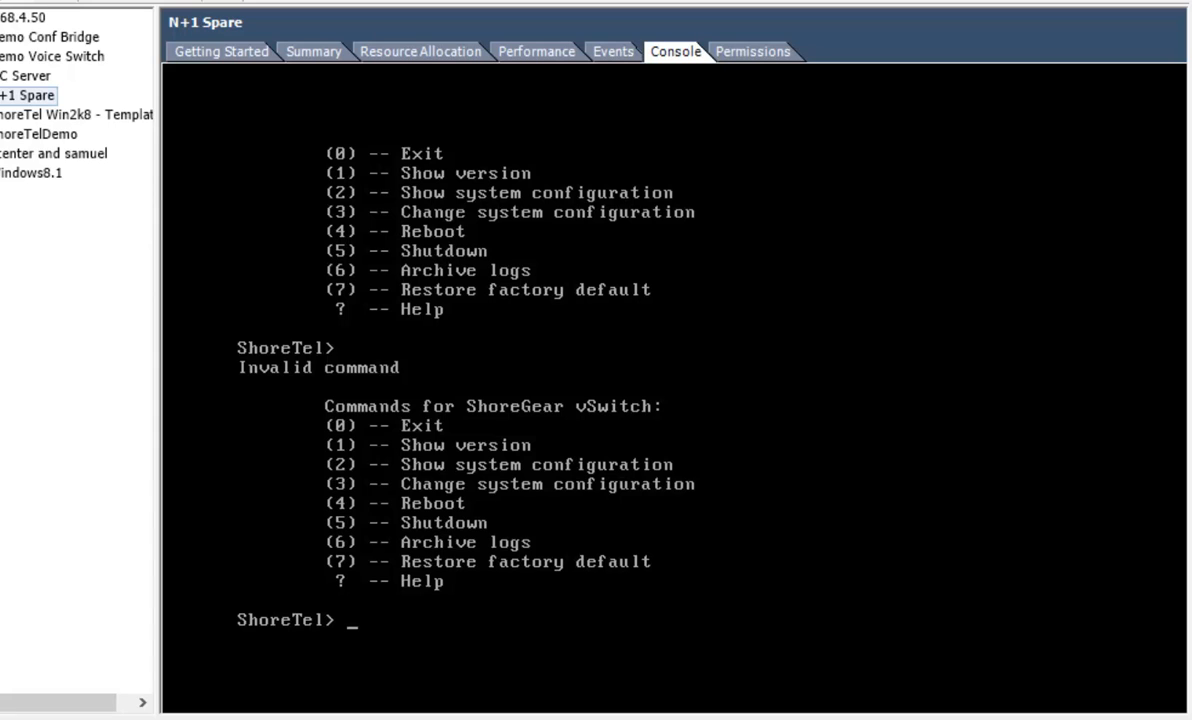
text(2)
key(Return)
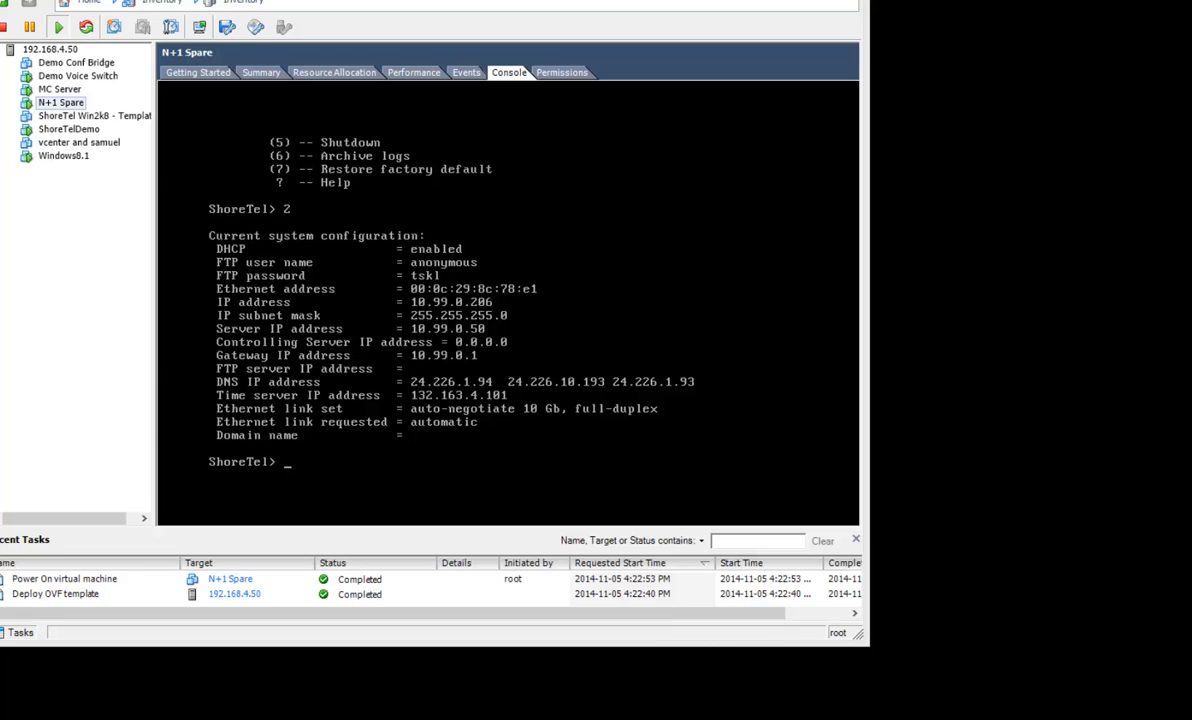
Switch to the ShoreTel Director remote desktop, place it beside the console, and enter 10.99.0.206 as the spare switch's IP address.
mouse_move(621, 718)
mouse_move(860, 718)
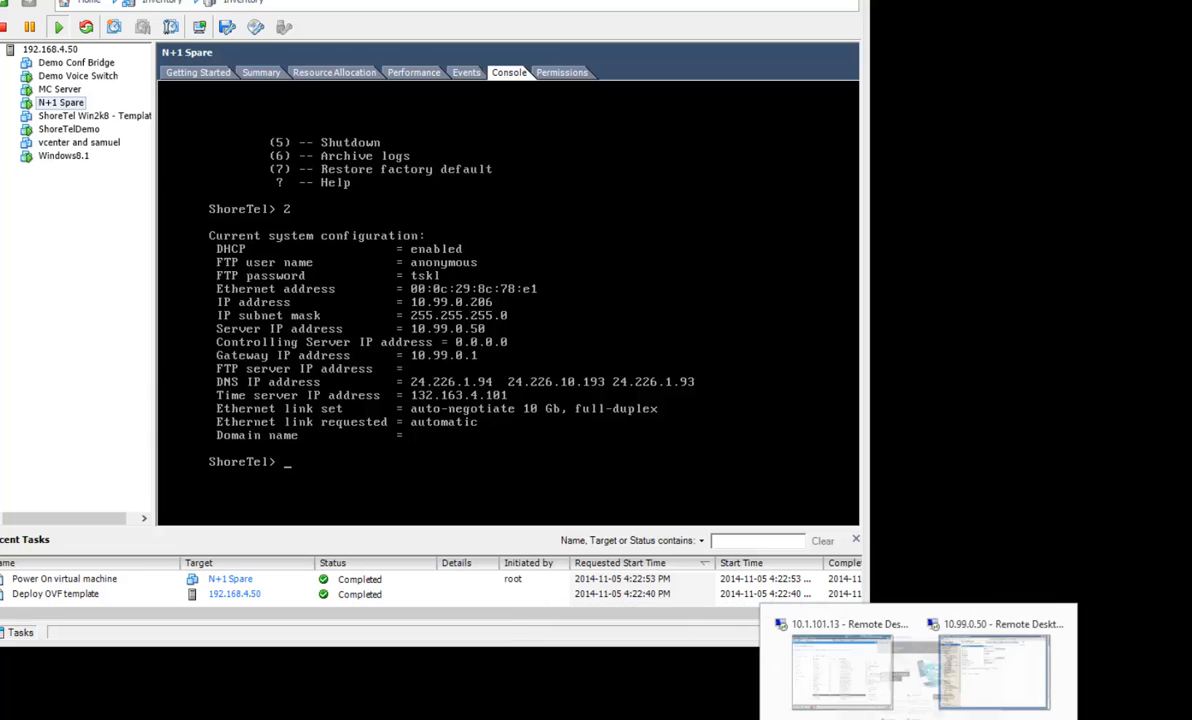
click(1094, 706)
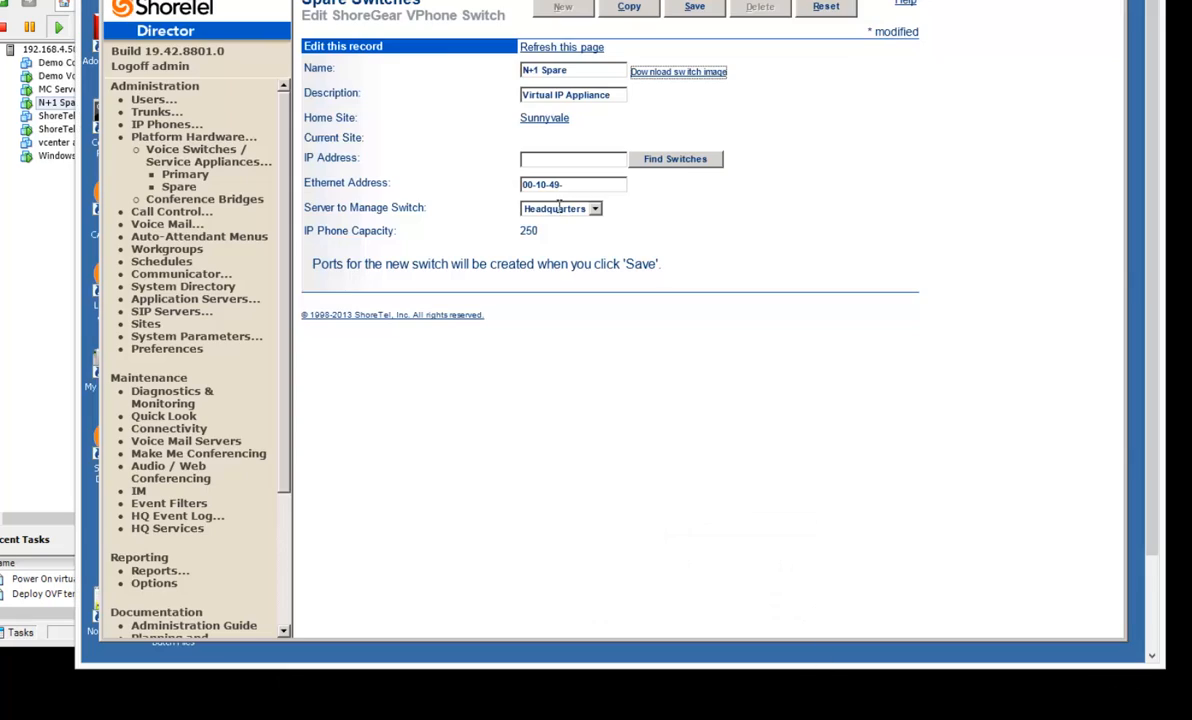
drag(600, 0, 1072, 10)
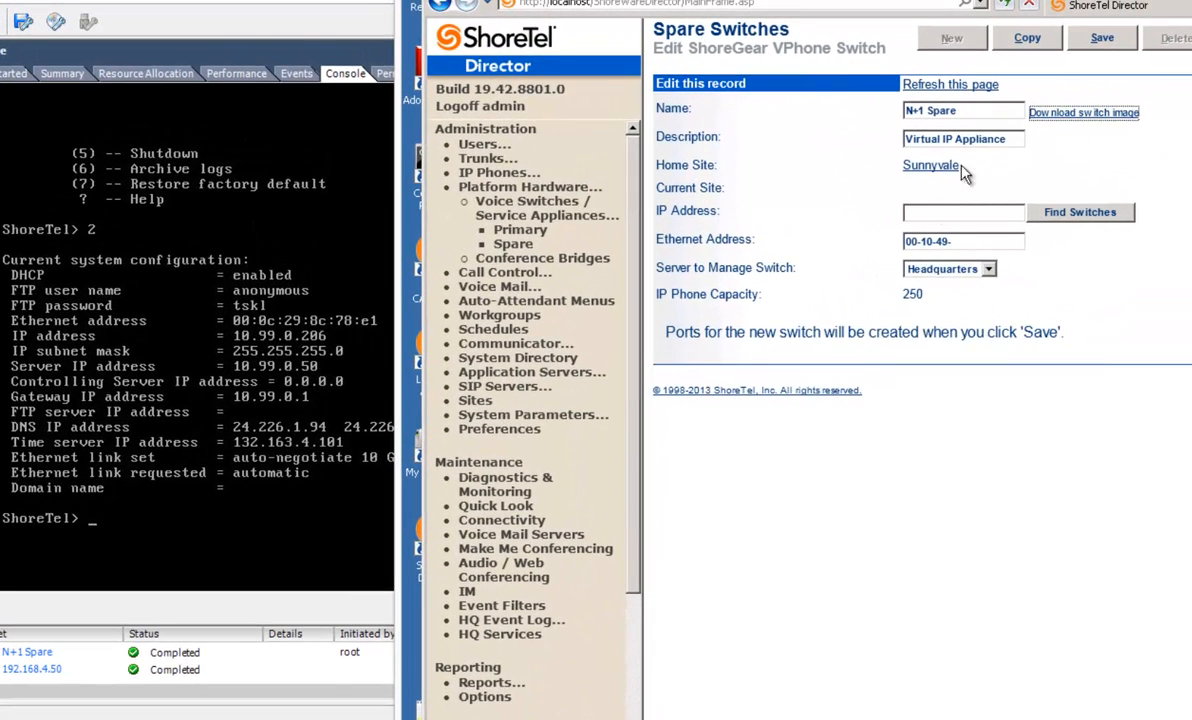
click(950, 213)
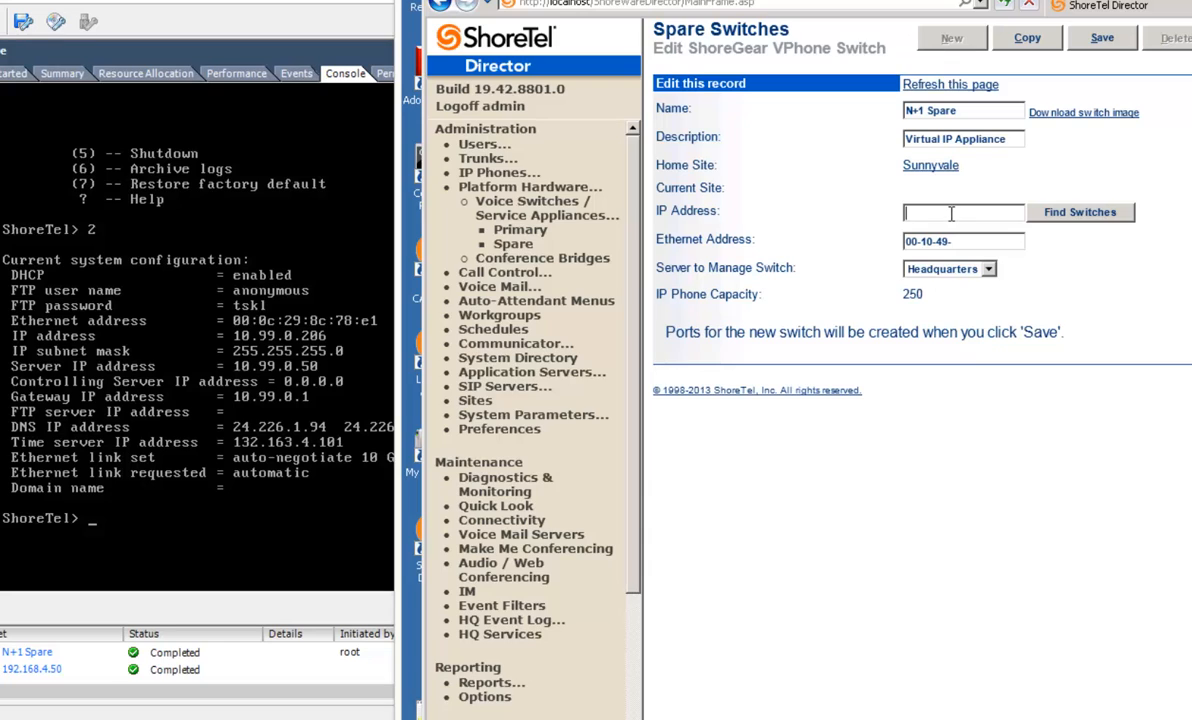
text(10.99.0.206)
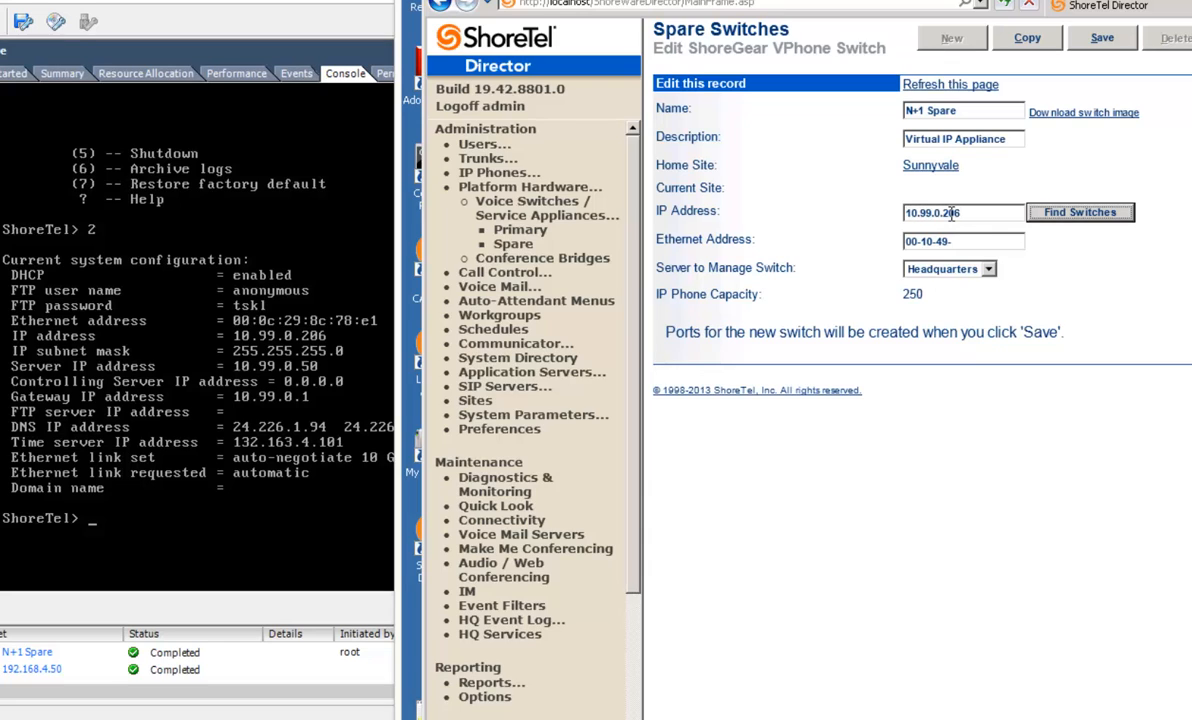
Find the switch at 10.99.0.206, apply its Ethernet address to the N+1 Spare record, and save the record.
key(ctrl+a)
right_click(966, 216)
click(1074, 214)
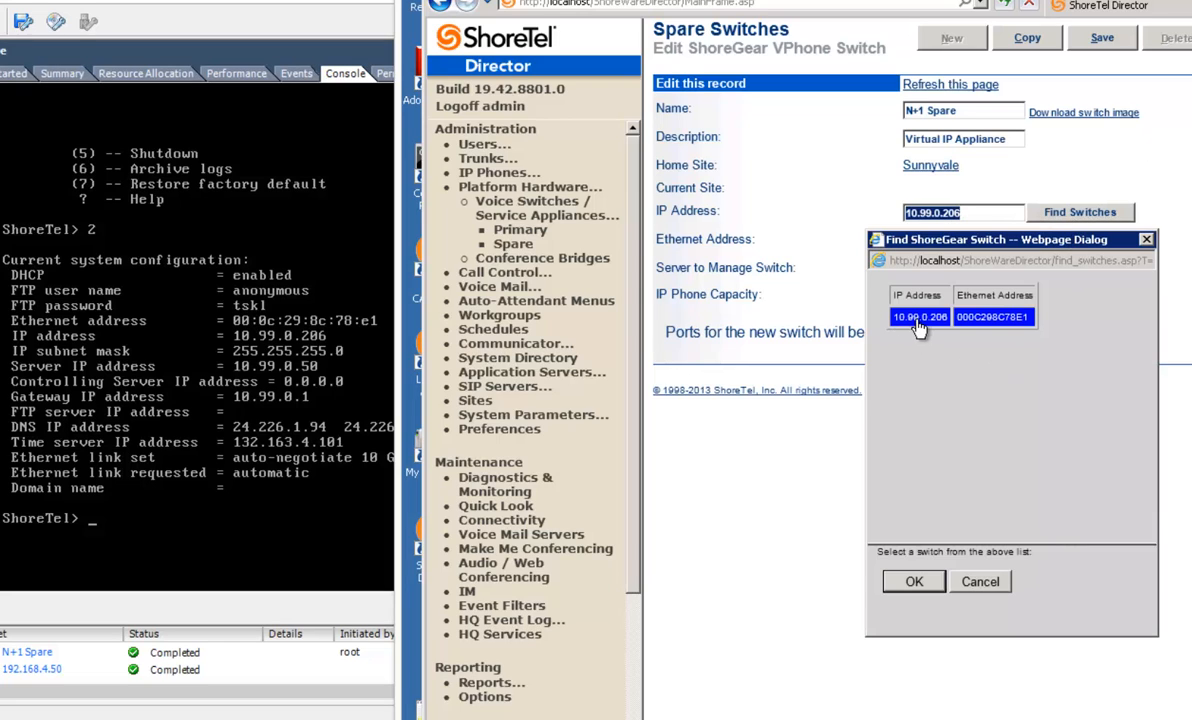
click(906, 584)
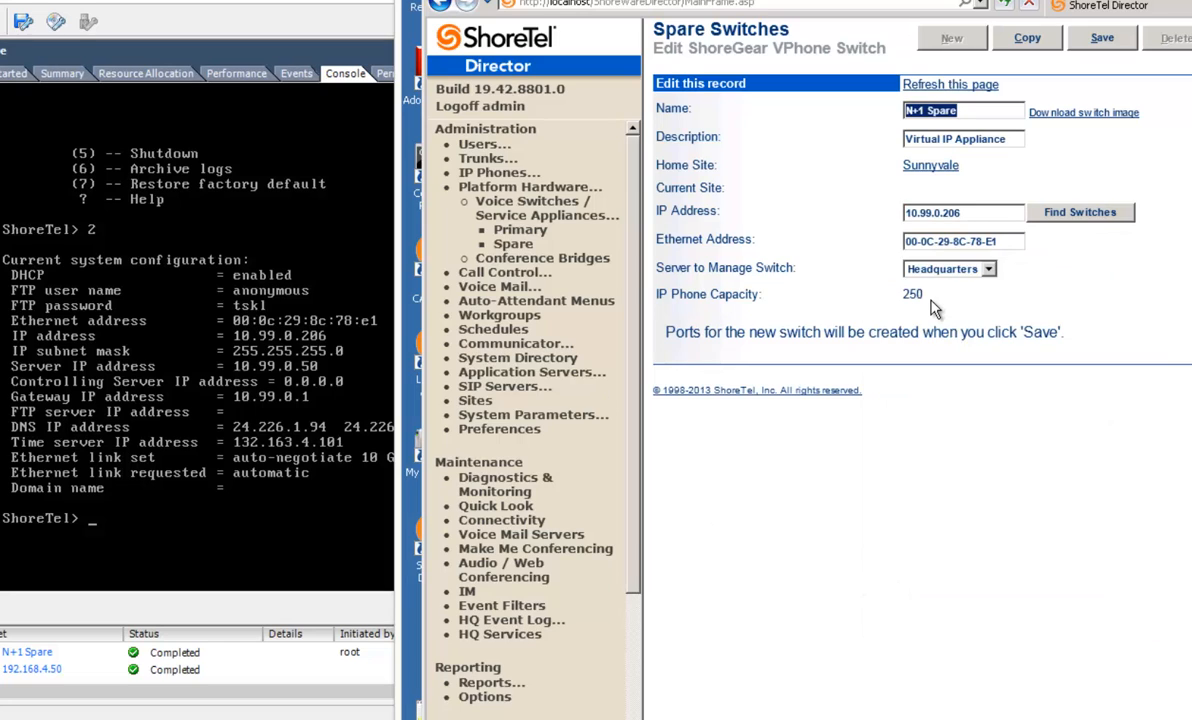
click(1095, 38)
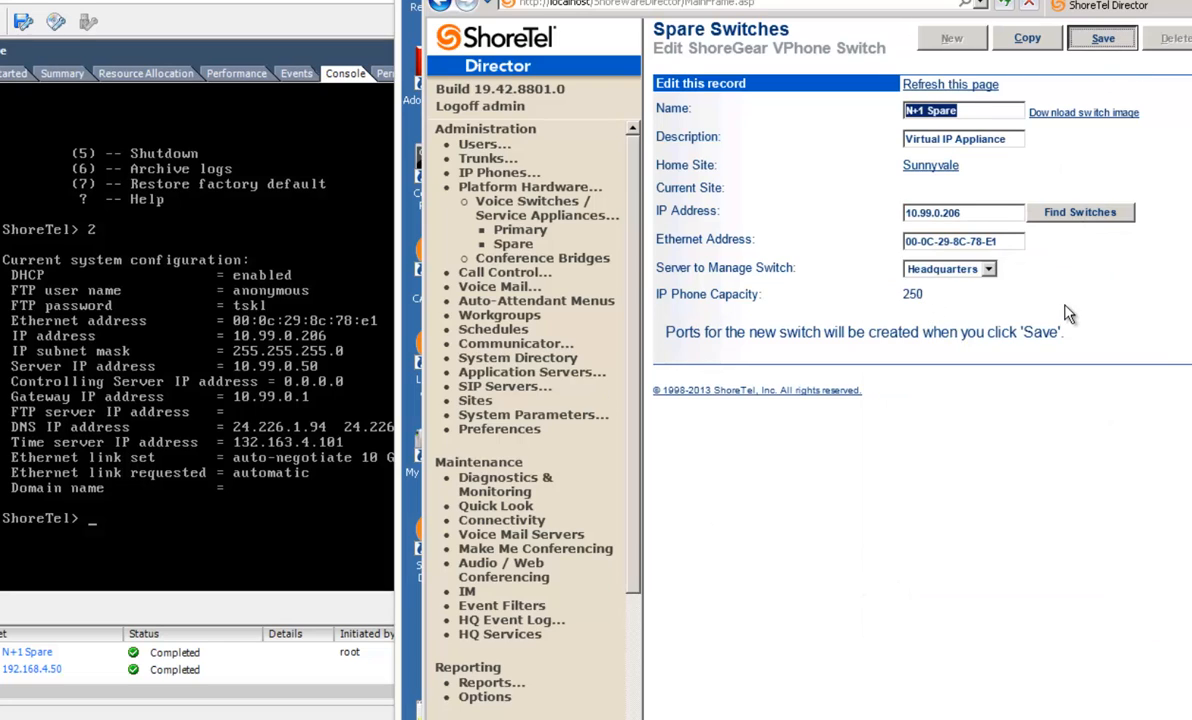
Check the N+1 Spare's status in the switch connectivity grid and in the Sunnyvale site's switch summary.
click(489, 521)
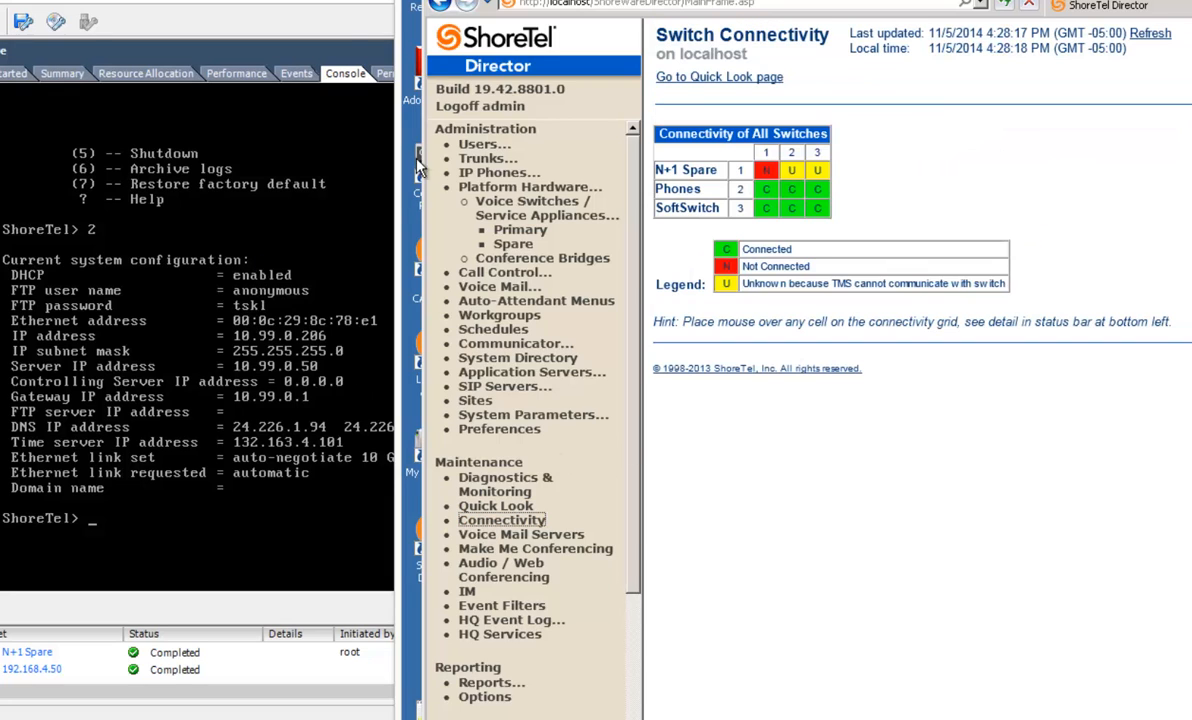
click(372, 2)
click(563, 712)
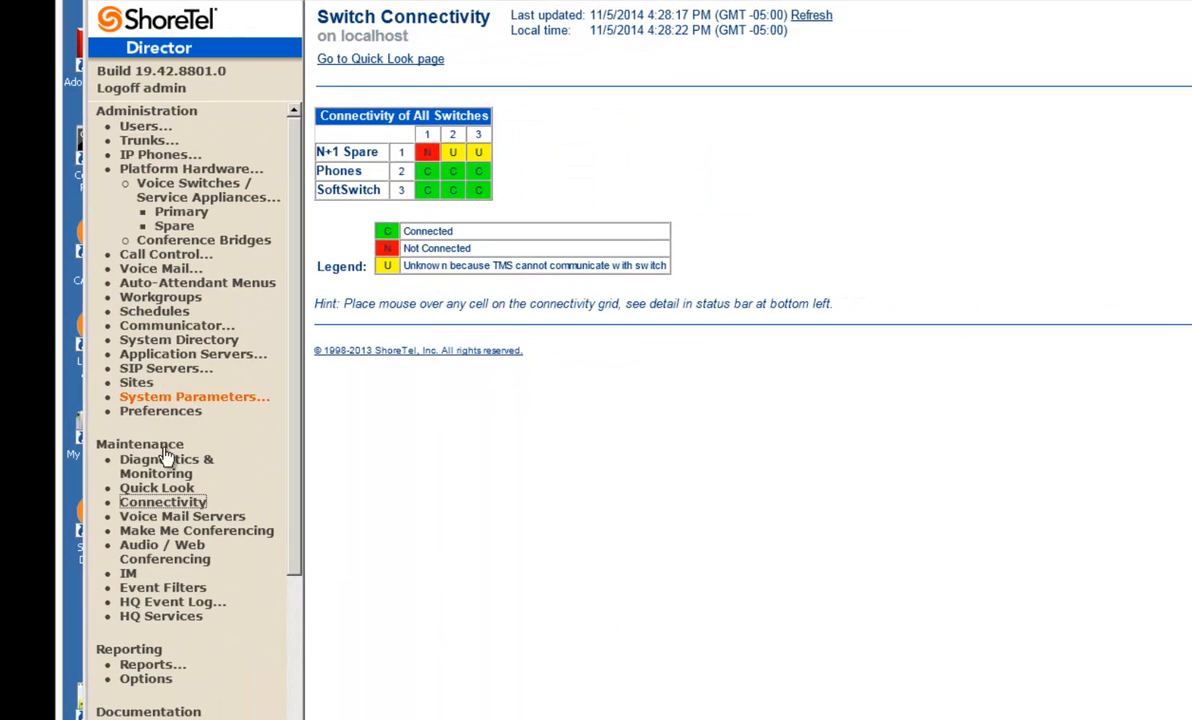
click(156, 488)
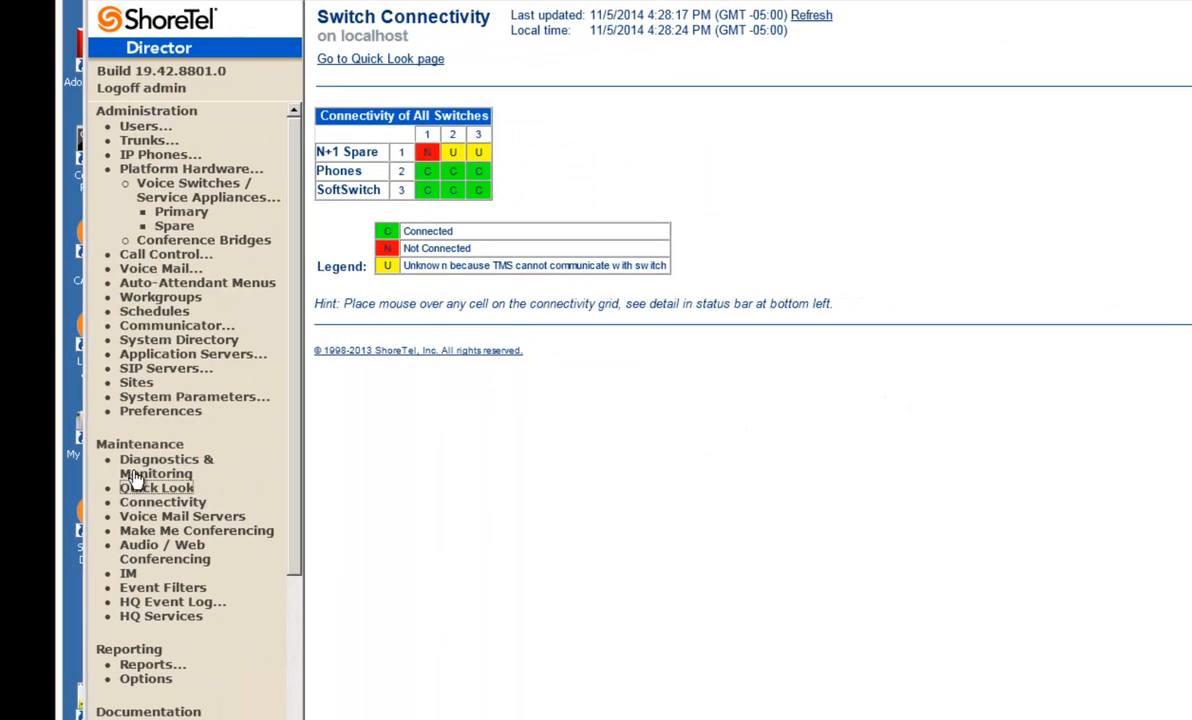
click(160, 508)
click(352, 180)
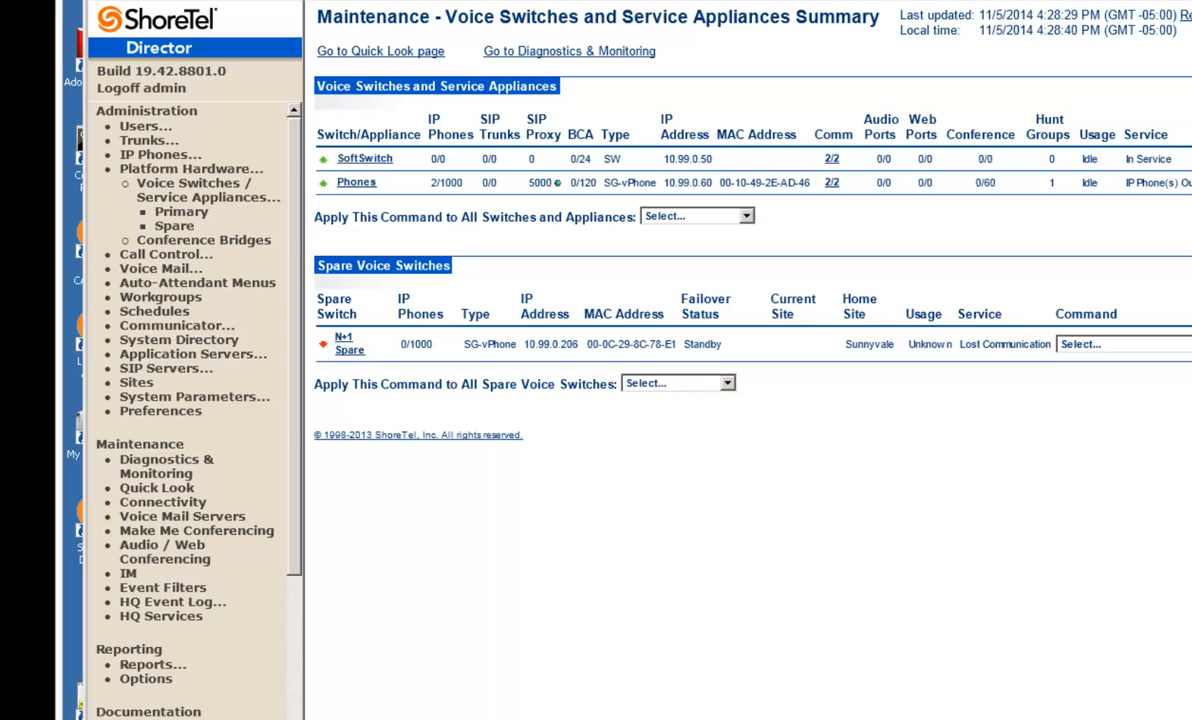
Recheck the connectivity of all switches, refresh the Quick Look overview, and open the Sunnyvale site's details.
click(163, 502)
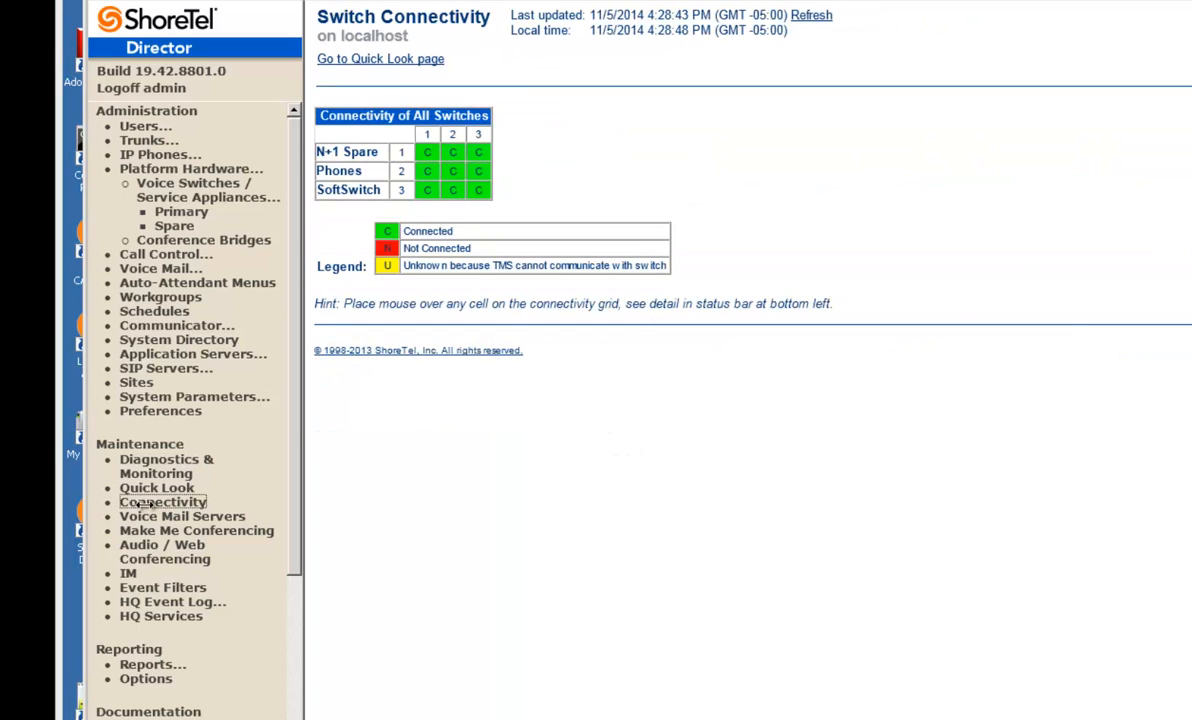
click(156, 488)
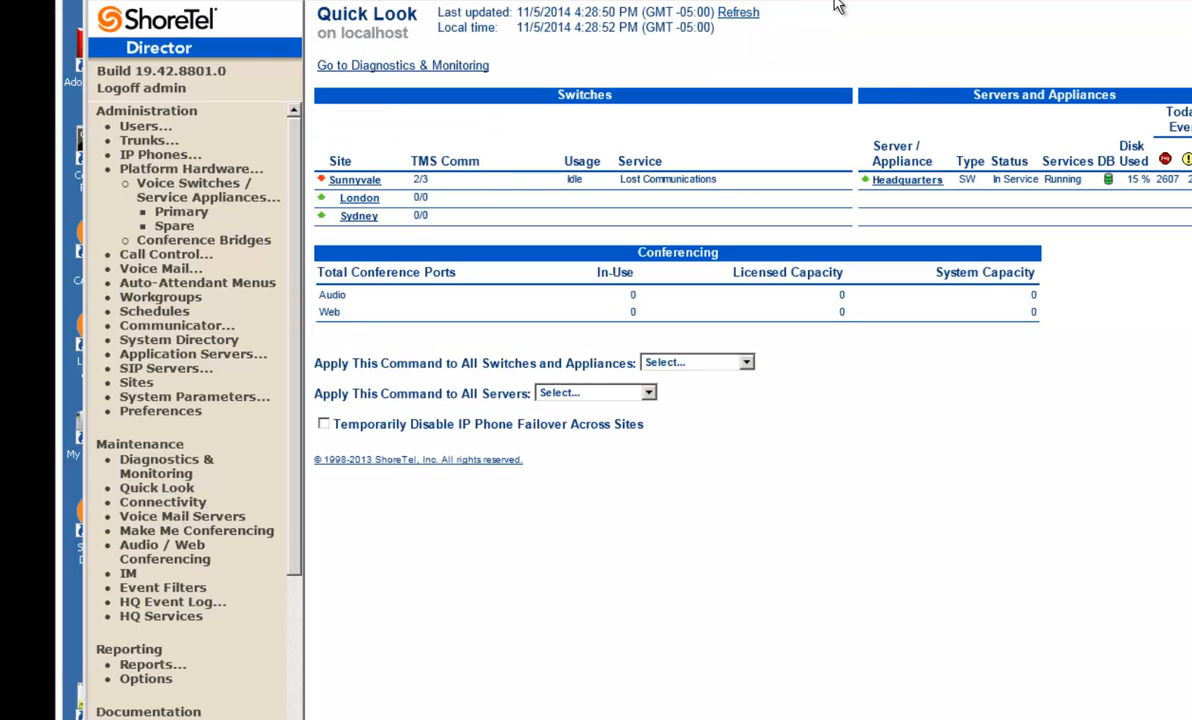
click(748, 12)
click(356, 182)
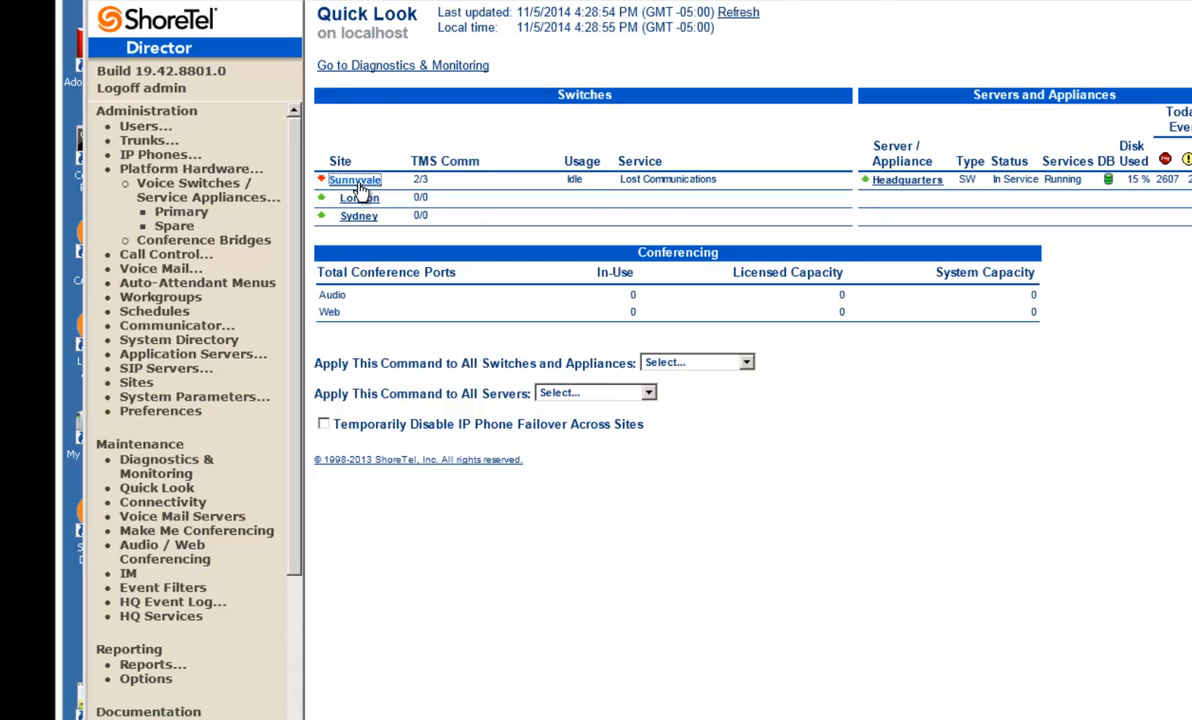